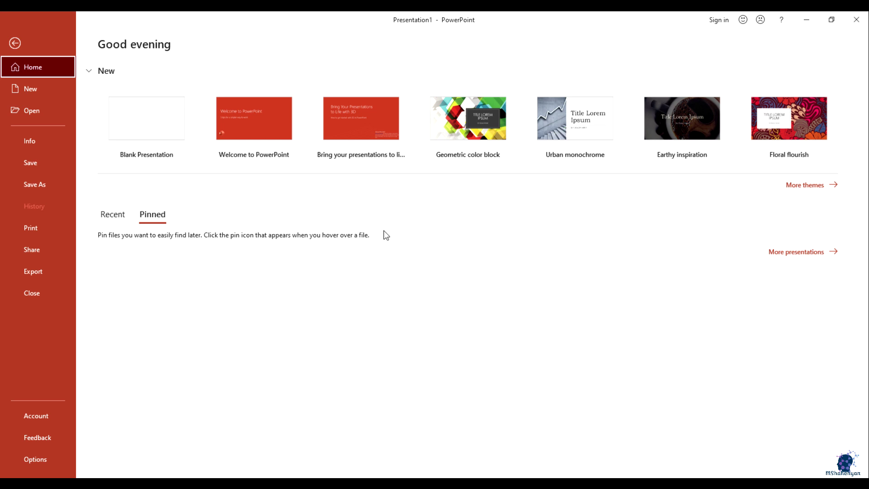
Step: Search Windows for PowerPoint, then switch back to the already open PowerPoint window
{"action": "key", "text": "super+s"}
{"action": "type", "text": "poe"}
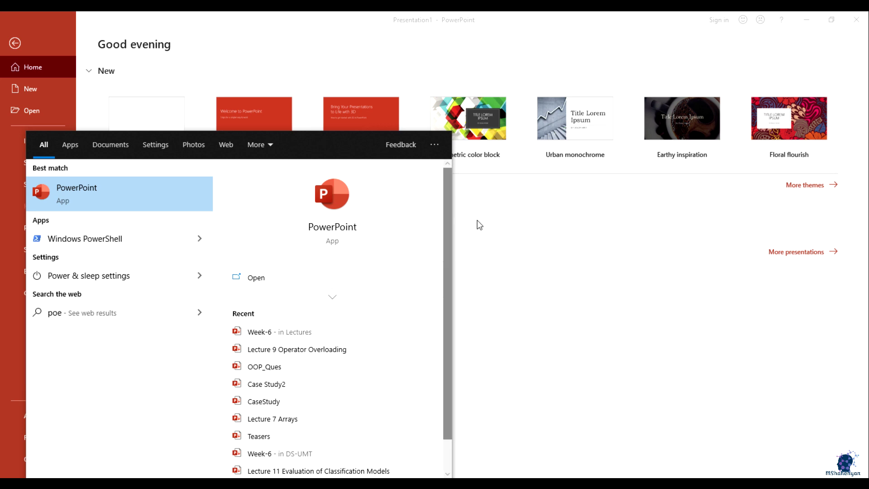
{"action": "left_click", "coordinate": [505, 213]}
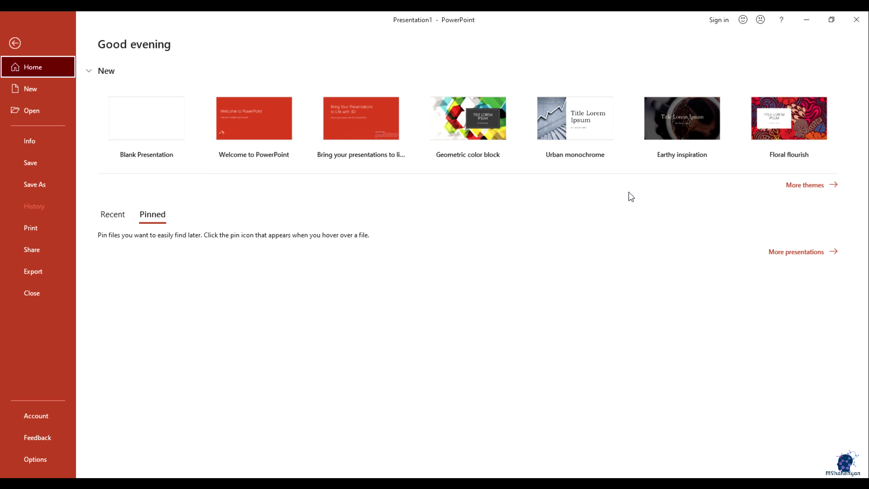
Step: Browse the New page's full template gallery, then go to the online template search box
{"action": "left_click", "coordinate": [814, 186]}
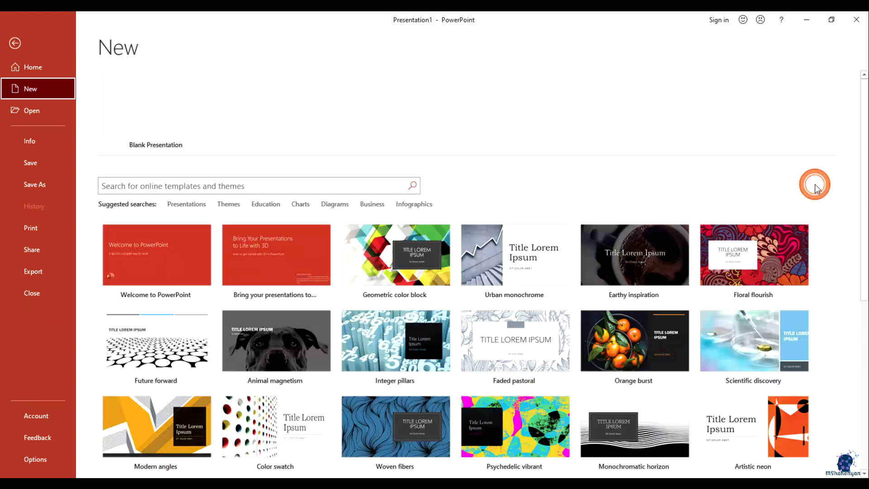
{"action": "scroll", "coordinate": [568, 335], "scroll_direction": "down", "scroll_amount": 1}
{"action": "scroll", "coordinate": [568, 335], "scroll_direction": "down", "scroll_amount": 1}
{"action": "scroll", "coordinate": [568, 335], "scroll_direction": "down", "scroll_amount": 2}
{"action": "scroll", "coordinate": [567, 334], "scroll_direction": "down", "scroll_amount": 1}
{"action": "scroll", "coordinate": [677, 393], "scroll_direction": "down", "scroll_amount": 1}
{"action": "scroll", "coordinate": [676, 393], "scroll_direction": "up", "scroll_amount": 1}
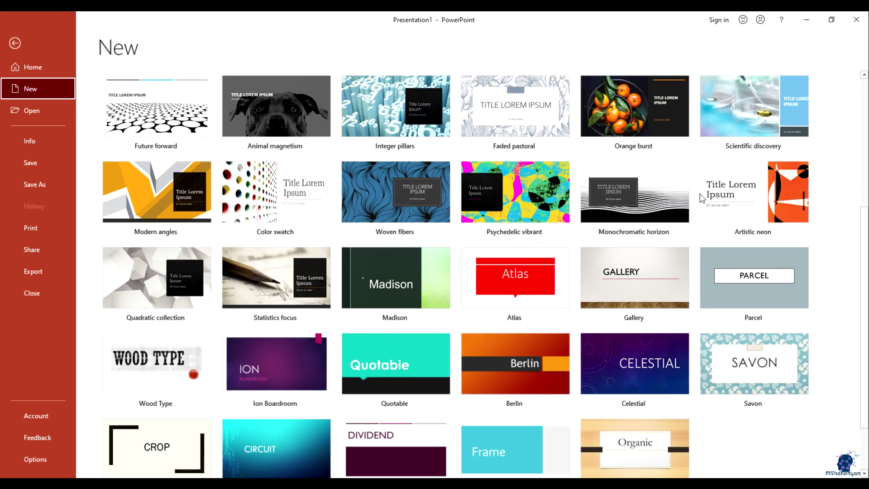
{"action": "scroll", "coordinate": [453, 383], "scroll_direction": "up", "scroll_amount": 1}
{"action": "scroll", "coordinate": [529, 365], "scroll_direction": "up", "scroll_amount": 1}
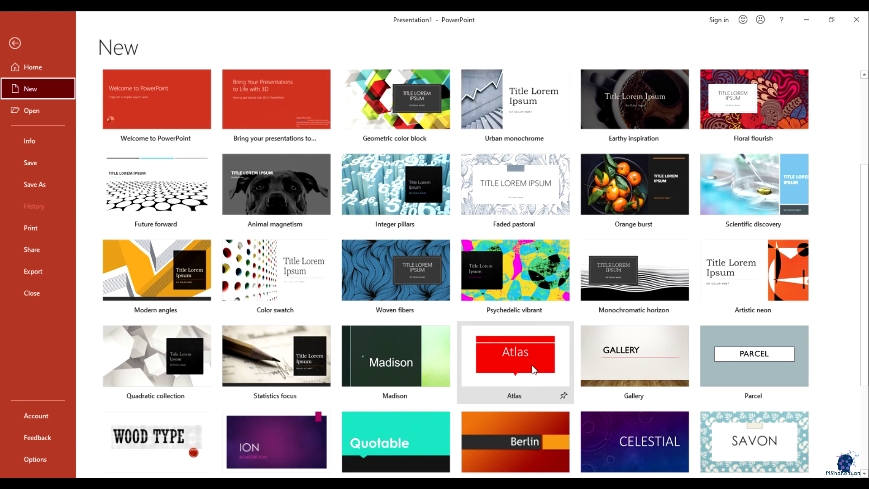
{"action": "scroll", "coordinate": [643, 300], "scroll_direction": "up", "scroll_amount": 2}
{"action": "mouse_move", "coordinate": [634, 268]}
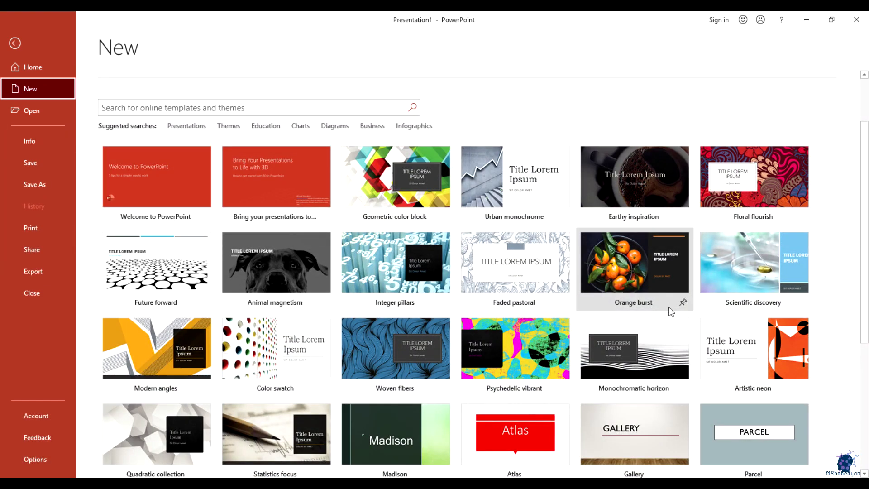
{"action": "scroll", "coordinate": [646, 323], "scroll_direction": "up", "scroll_amount": 1}
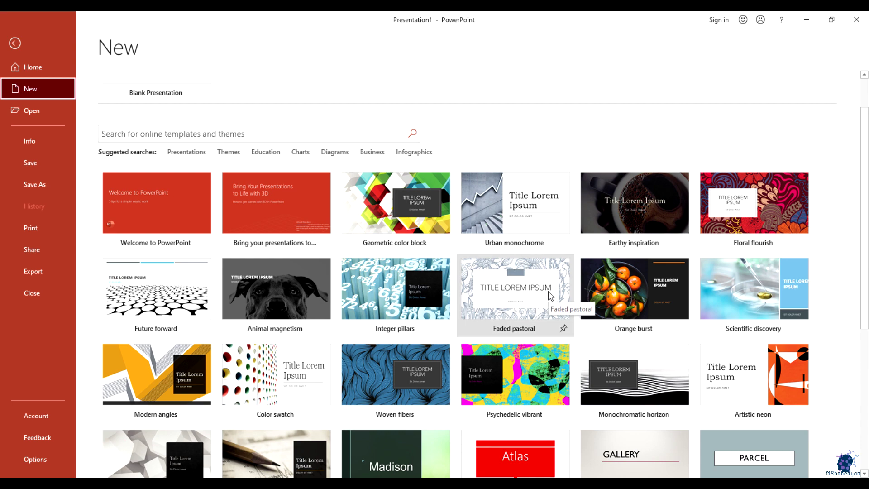
{"action": "scroll", "coordinate": [550, 295], "scroll_direction": "down", "scroll_amount": 2}
{"action": "scroll", "coordinate": [577, 360], "scroll_direction": "up", "scroll_amount": 2}
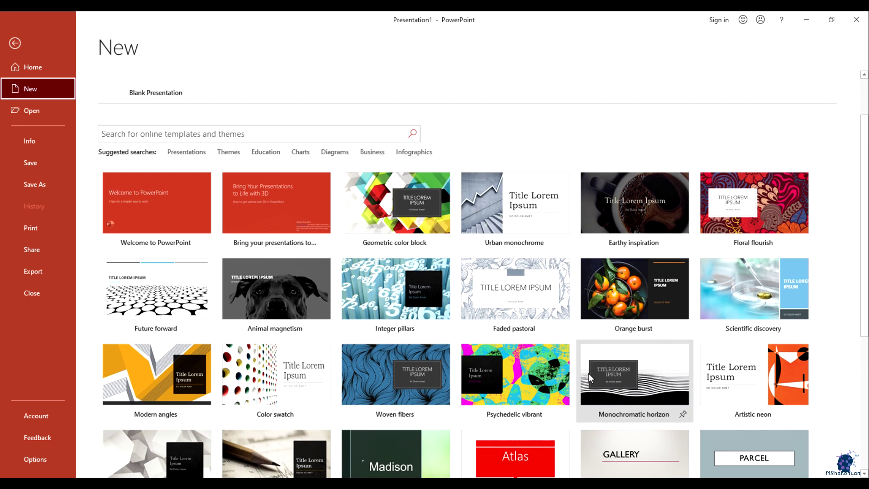
{"action": "left_click", "coordinate": [250, 133]}
{"action": "left_click", "coordinate": [239, 131]}
{"action": "type", "text": "education"}
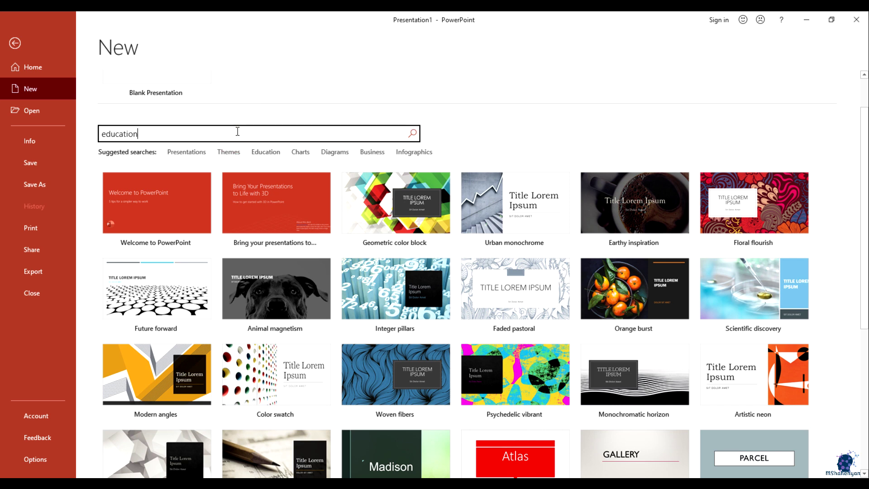
{"action": "key", "text": "Return"}
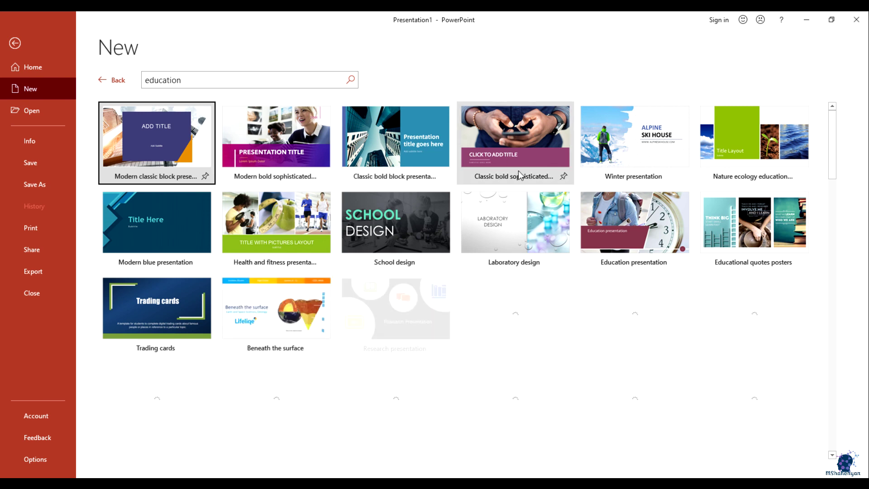
{"action": "scroll", "coordinate": [634, 253], "scroll_direction": "down", "scroll_amount": 2}
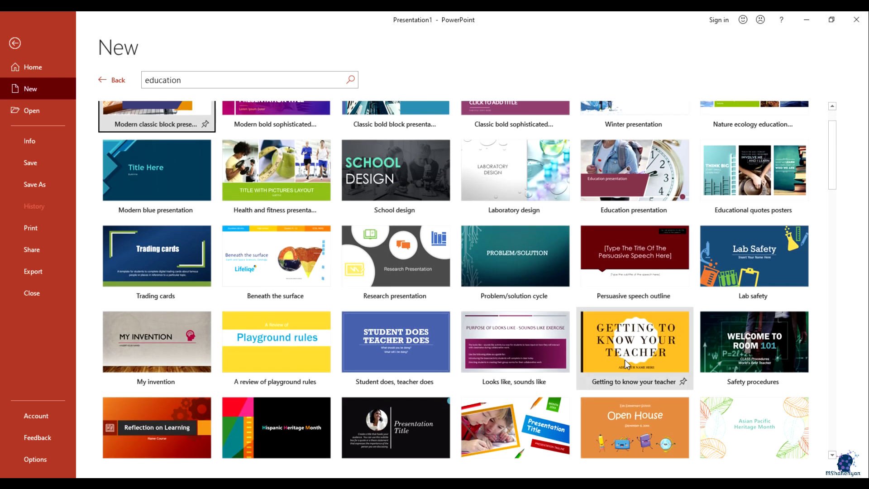
{"action": "scroll", "coordinate": [630, 367], "scroll_direction": "down", "scroll_amount": 1}
{"action": "scroll", "coordinate": [506, 364], "scroll_direction": "down", "scroll_amount": 3}
{"action": "scroll", "coordinate": [544, 344], "scroll_direction": "down", "scroll_amount": 2}
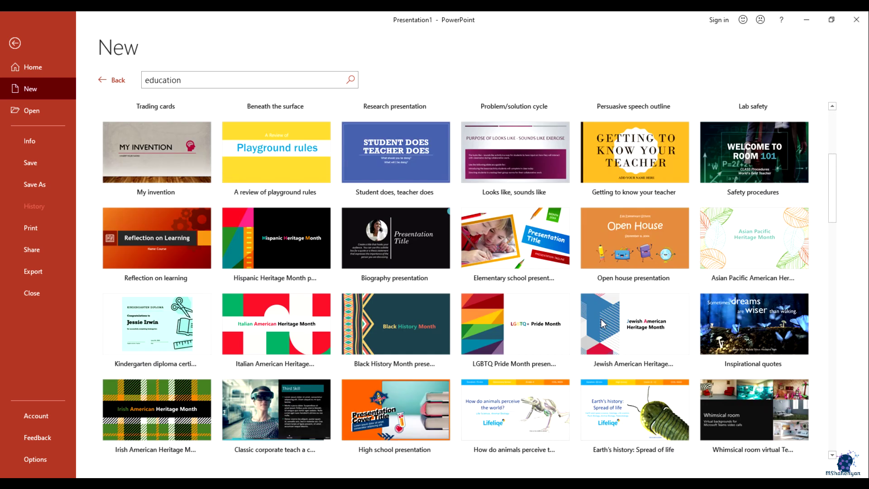
{"action": "scroll", "coordinate": [550, 309], "scroll_direction": "down", "scroll_amount": 2}
{"action": "scroll", "coordinate": [560, 319], "scroll_direction": "down", "scroll_amount": 2}
{"action": "scroll", "coordinate": [544, 317], "scroll_direction": "down", "scroll_amount": 2}
{"action": "scroll", "coordinate": [523, 314], "scroll_direction": "down", "scroll_amount": 3}
{"action": "scroll", "coordinate": [521, 312], "scroll_direction": "down", "scroll_amount": 3}
{"action": "scroll", "coordinate": [531, 317], "scroll_direction": "down", "scroll_amount": 3}
{"action": "scroll", "coordinate": [538, 324], "scroll_direction": "down", "scroll_amount": 2}
{"action": "scroll", "coordinate": [536, 326], "scroll_direction": "down", "scroll_amount": 1}
{"action": "scroll", "coordinate": [538, 330], "scroll_direction": "down", "scroll_amount": 2}
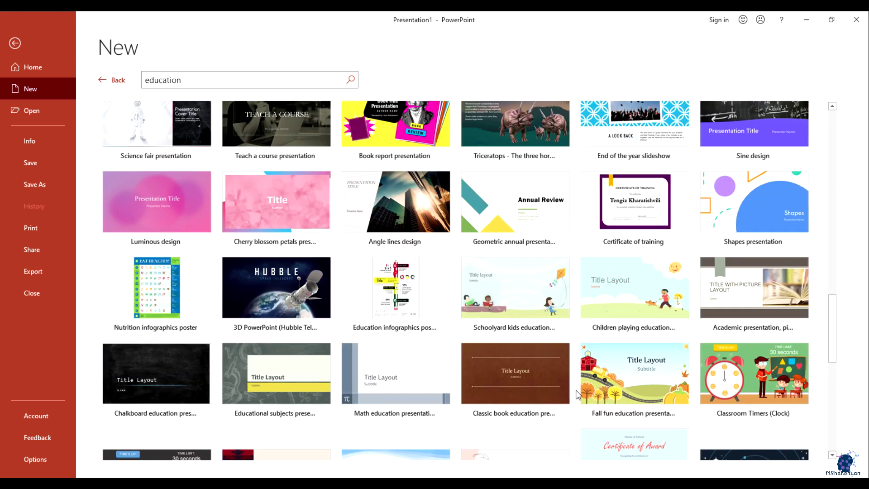
{"action": "scroll", "coordinate": [601, 349], "scroll_direction": "down", "scroll_amount": 1}
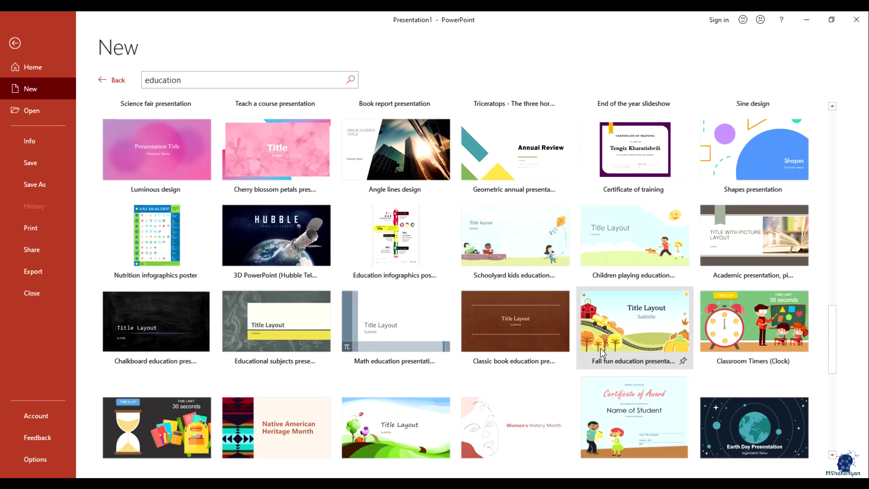
{"action": "scroll", "coordinate": [600, 349], "scroll_direction": "down", "scroll_amount": 2}
{"action": "scroll", "coordinate": [600, 349], "scroll_direction": "down", "scroll_amount": 1}
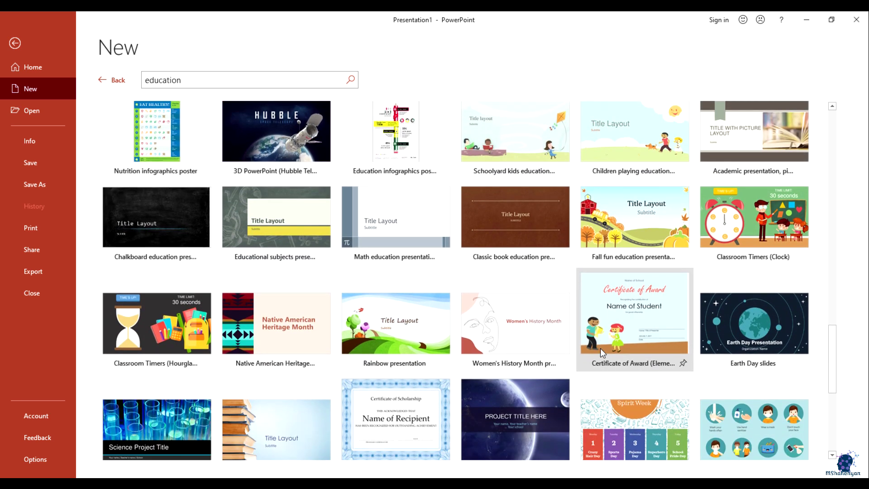
{"action": "scroll", "coordinate": [600, 349], "scroll_direction": "down", "scroll_amount": 1}
{"action": "scroll", "coordinate": [600, 349], "scroll_direction": "down", "scroll_amount": 1}
{"action": "scroll", "coordinate": [600, 349], "scroll_direction": "down", "scroll_amount": 1}
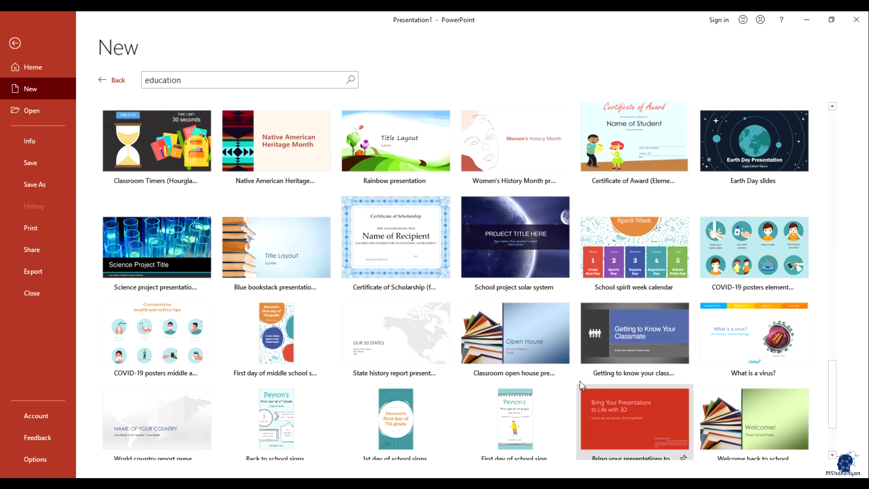
{"action": "scroll", "coordinate": [583, 385], "scroll_direction": "down", "scroll_amount": 1}
{"action": "scroll", "coordinate": [588, 387], "scroll_direction": "down", "scroll_amount": 1}
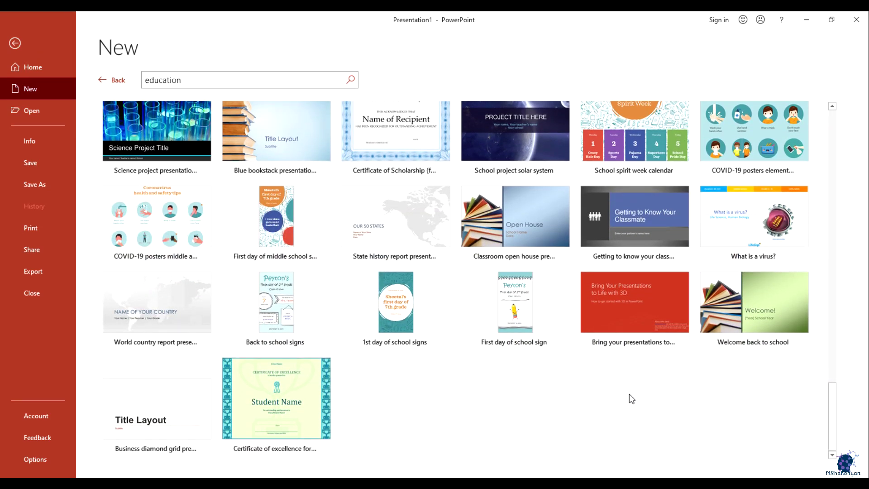
{"action": "scroll", "coordinate": [629, 395], "scroll_direction": "up", "scroll_amount": 2}
{"action": "scroll", "coordinate": [629, 395], "scroll_direction": "up", "scroll_amount": 2}
{"action": "scroll", "coordinate": [629, 394], "scroll_direction": "up", "scroll_amount": 3}
{"action": "scroll", "coordinate": [629, 394], "scroll_direction": "up", "scroll_amount": 3}
{"action": "scroll", "coordinate": [629, 392], "scroll_direction": "up", "scroll_amount": 5}
{"action": "scroll", "coordinate": [632, 387], "scroll_direction": "up", "scroll_amount": 4}
{"action": "scroll", "coordinate": [631, 387], "scroll_direction": "up", "scroll_amount": 5}
{"action": "scroll", "coordinate": [632, 388], "scroll_direction": "up", "scroll_amount": 3}
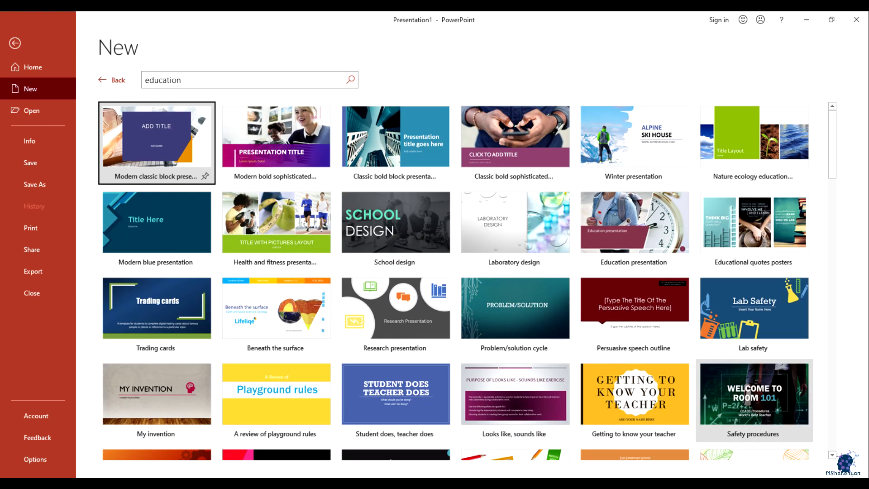
{"action": "left_click", "coordinate": [115, 81]}
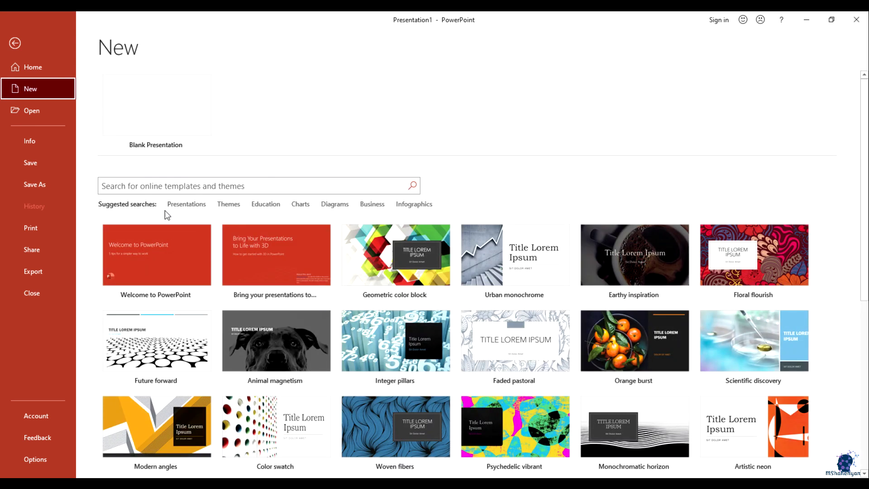
{"action": "left_click", "coordinate": [177, 204]}
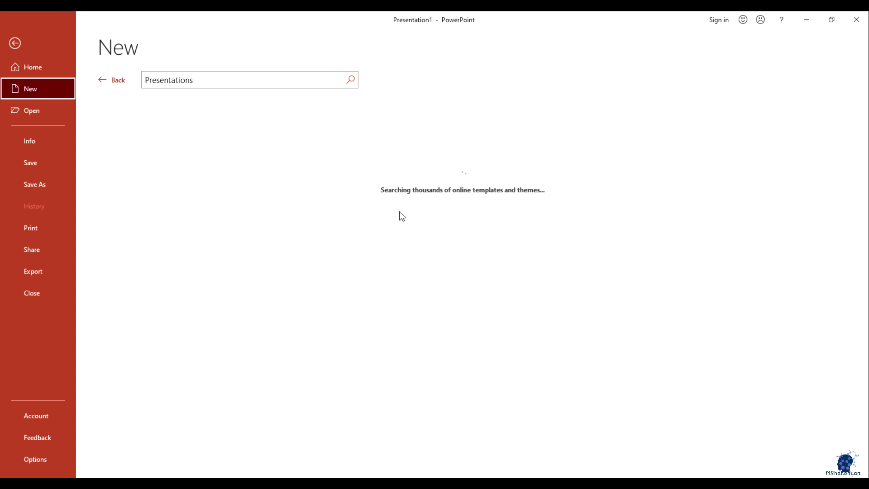
Step: Return to the Home start page and create a new Blank Presentation
{"action": "left_click", "coordinate": [50, 69]}
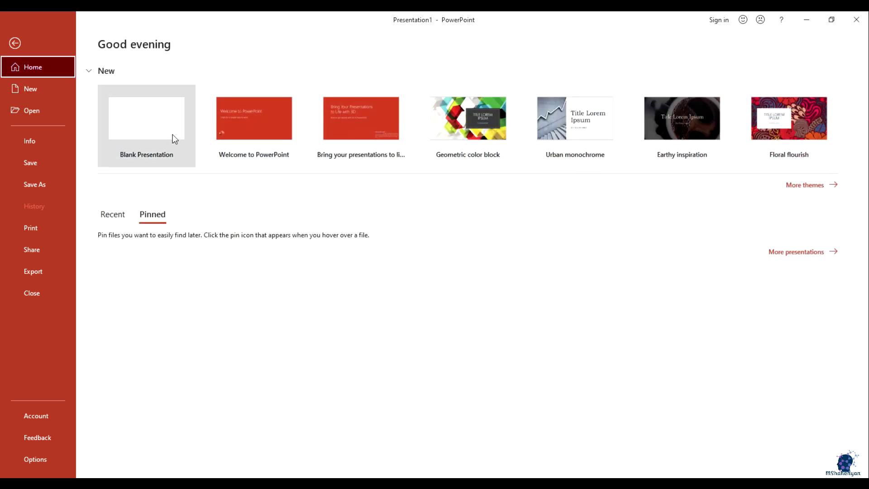
{"action": "left_click", "coordinate": [151, 129]}
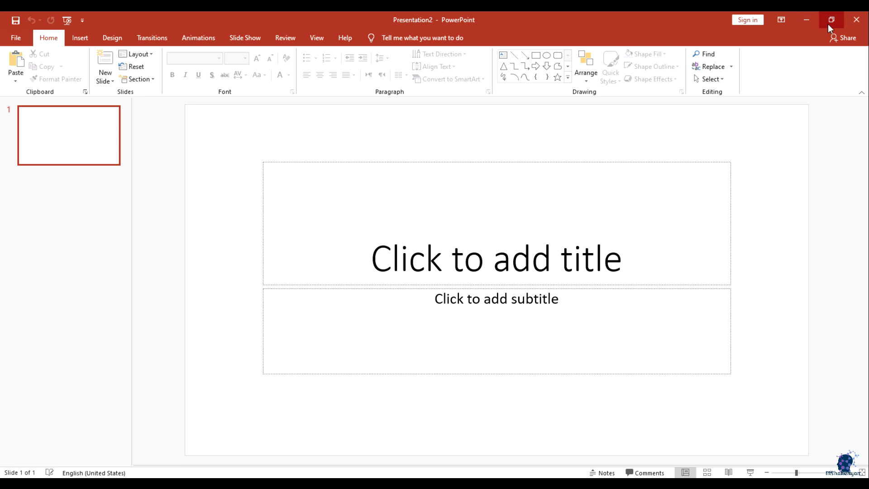
{"action": "left_click", "coordinate": [783, 22]}
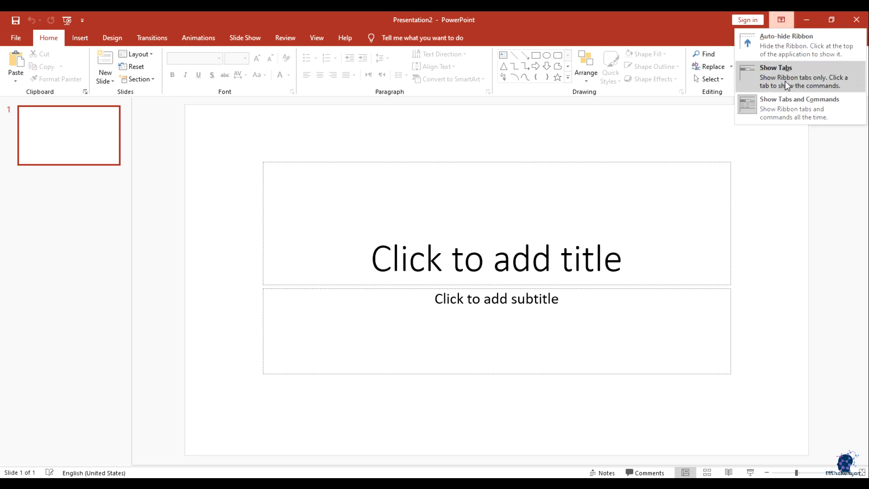
{"action": "left_click", "coordinate": [782, 23]}
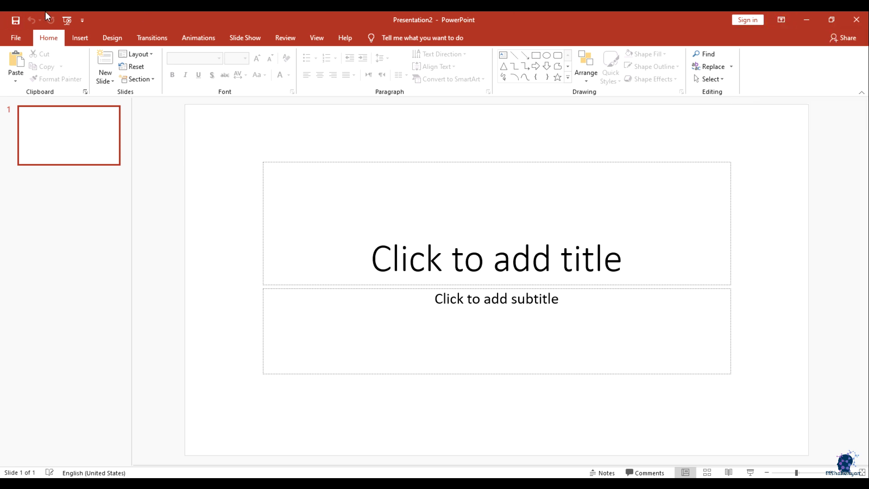
{"action": "left_click", "coordinate": [80, 21]}
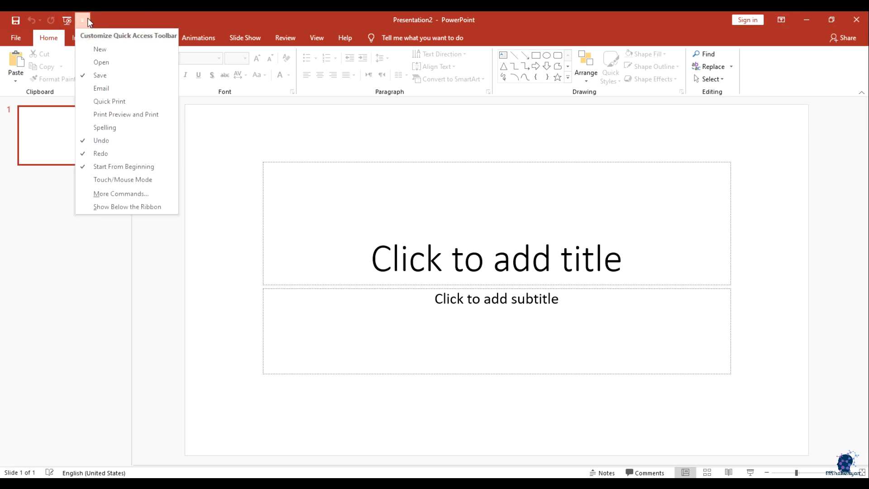
{"action": "left_click", "coordinate": [85, 19]}
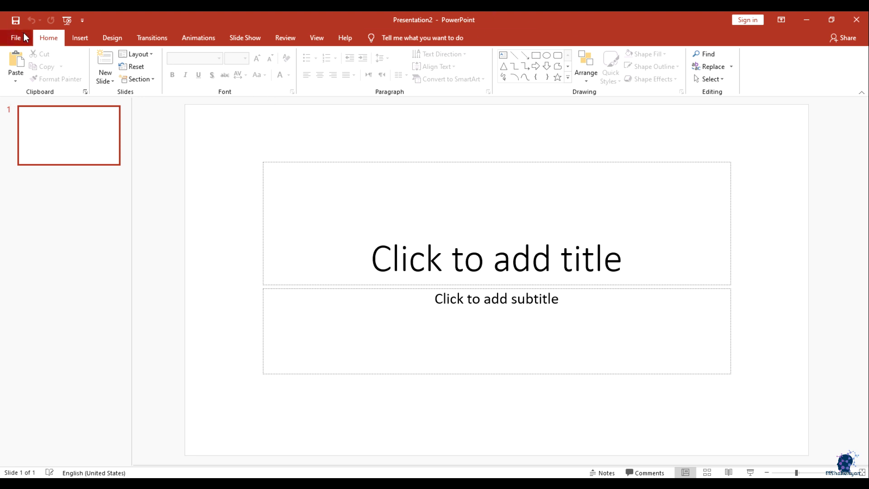
{"action": "left_click", "coordinate": [76, 41]}
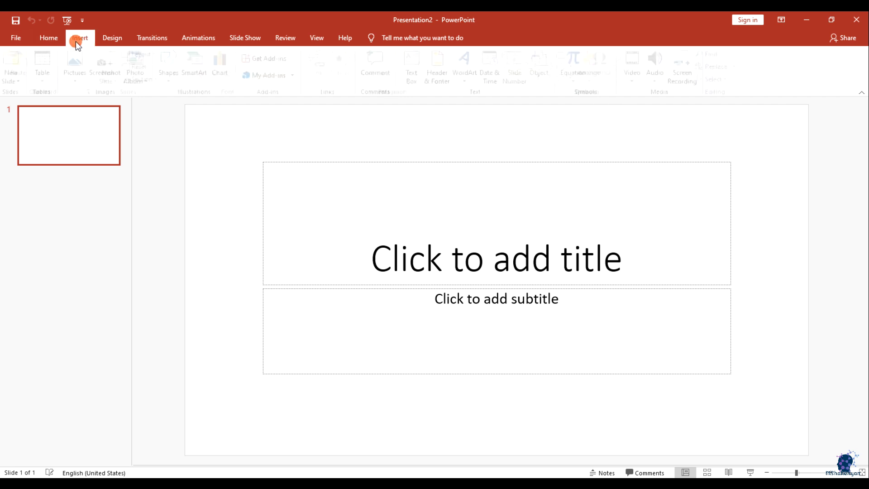
{"action": "left_click", "coordinate": [113, 39]}
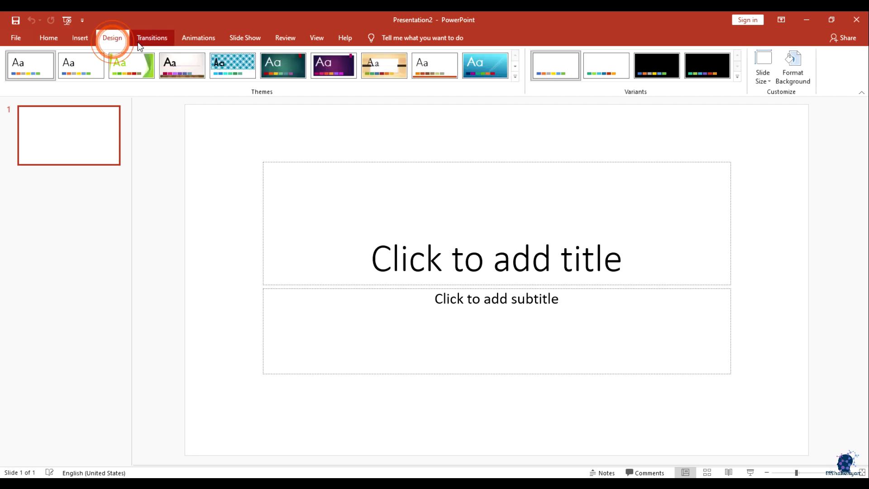
{"action": "left_click", "coordinate": [152, 38]}
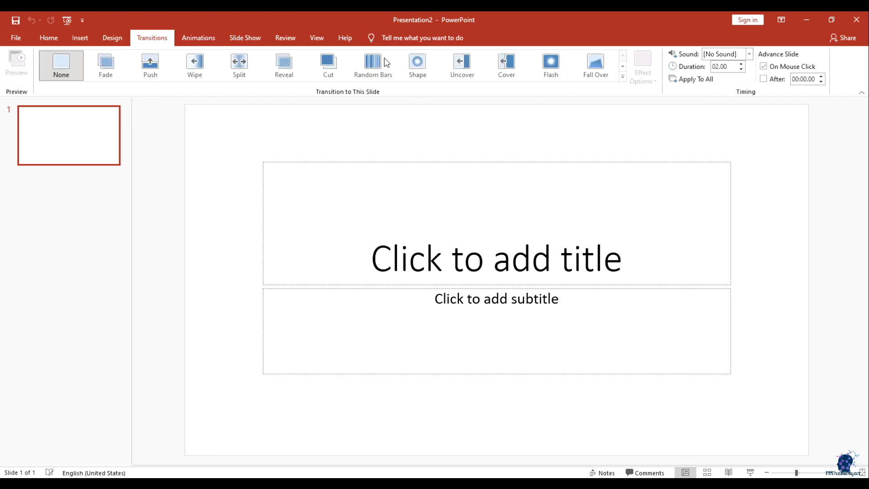
{"action": "left_click", "coordinate": [91, 38]}
{"action": "left_click", "coordinate": [59, 36]}
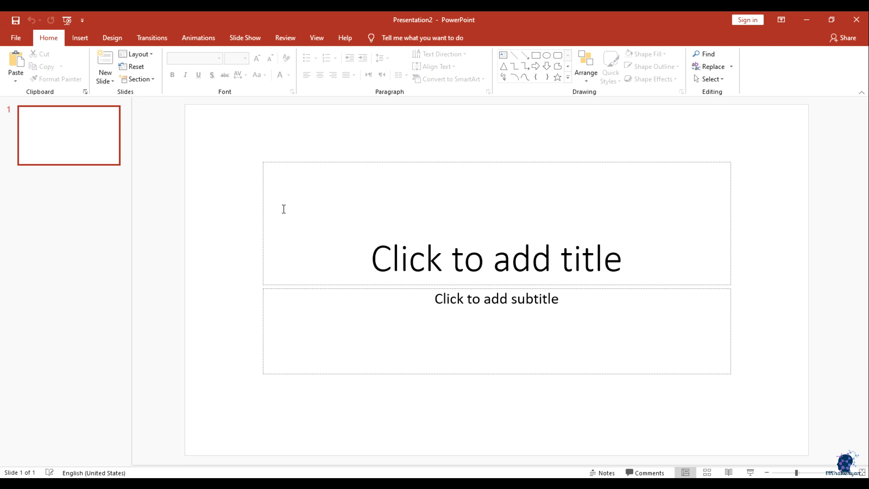
Step: Check pinned files and the presentation's Info page in Backstage, then return to the slide
{"action": "left_click", "coordinate": [16, 37]}
{"action": "left_click", "coordinate": [152, 214]}
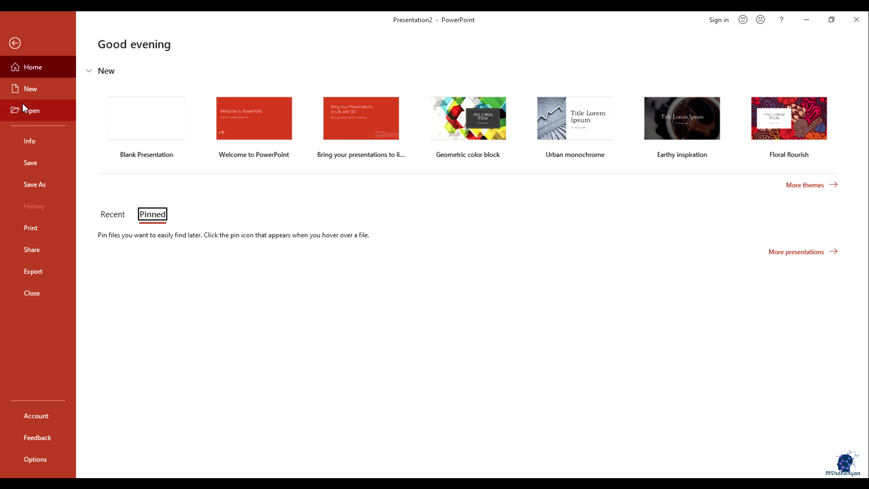
{"action": "left_click", "coordinate": [27, 139]}
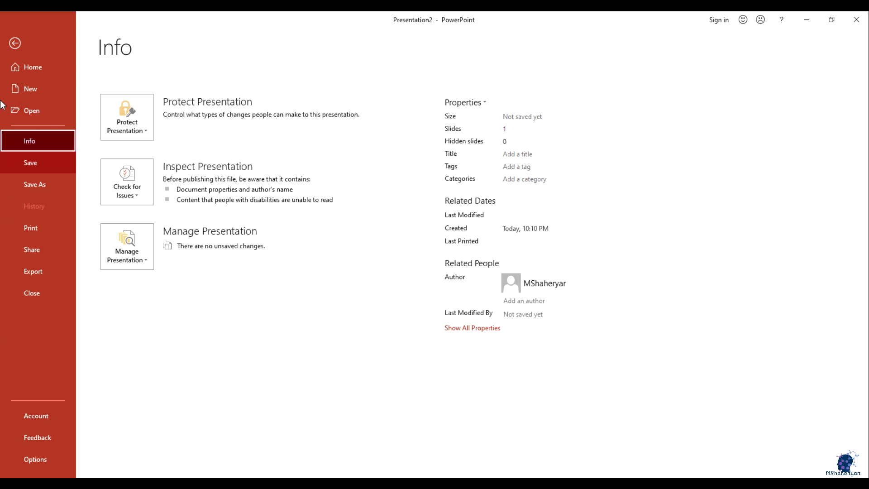
{"action": "left_click", "coordinate": [14, 42]}
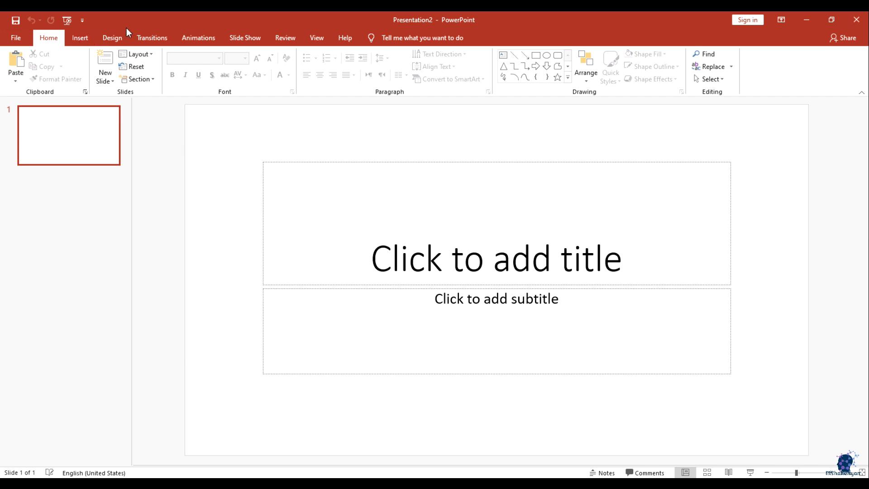
{"action": "left_click", "coordinate": [80, 38]}
{"action": "left_click", "coordinate": [112, 37]}
{"action": "left_click", "coordinate": [53, 39]}
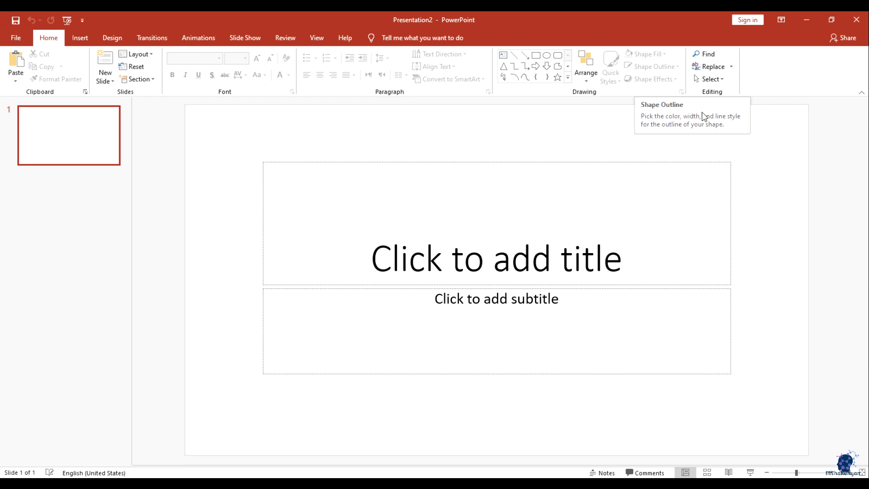
{"action": "left_click", "coordinate": [529, 204]}
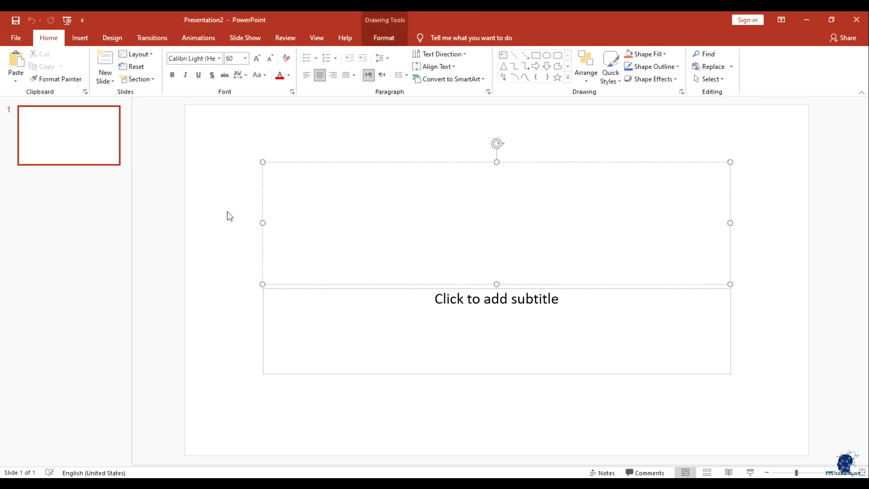
{"action": "left_click", "coordinate": [785, 176]}
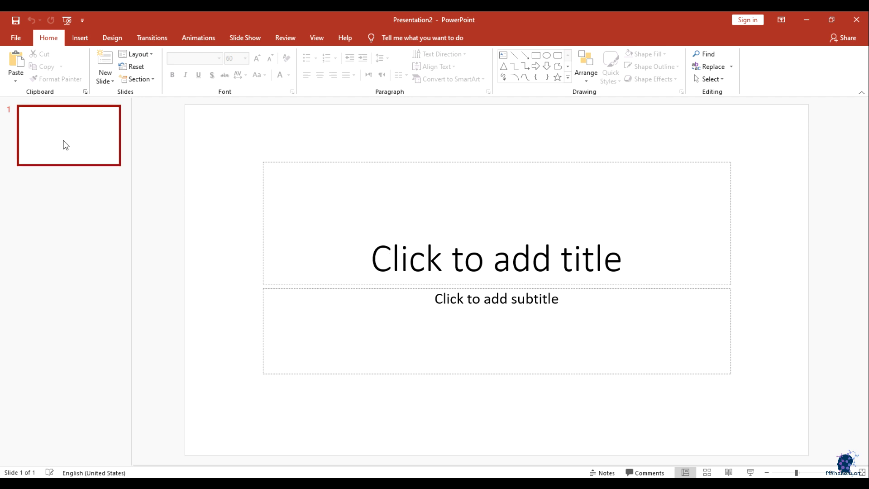
{"action": "mouse_move", "coordinate": [131, 190]}
{"action": "left_mouse_down"}
{"action": "mouse_move", "coordinate": [53, 212]}
{"action": "mouse_move", "coordinate": [127, 214]}
{"action": "left_mouse_up"}
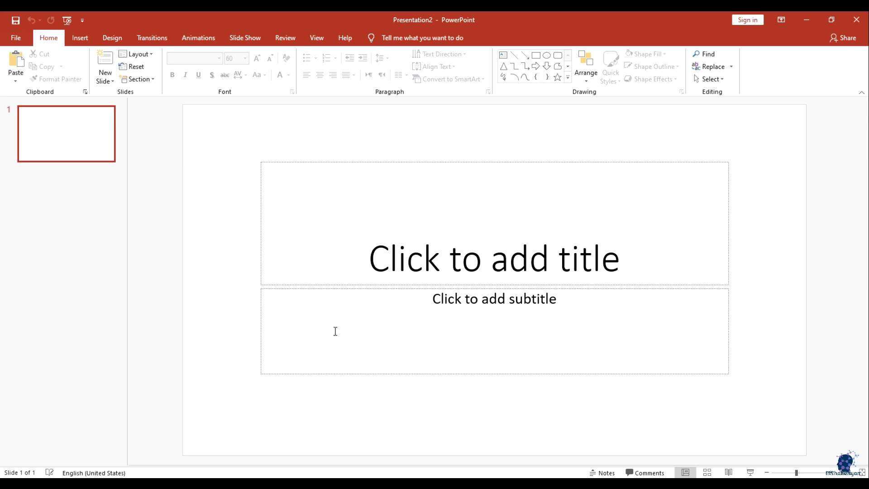
{"action": "left_click", "coordinate": [289, 145]}
{"action": "left_click", "coordinate": [75, 179]}
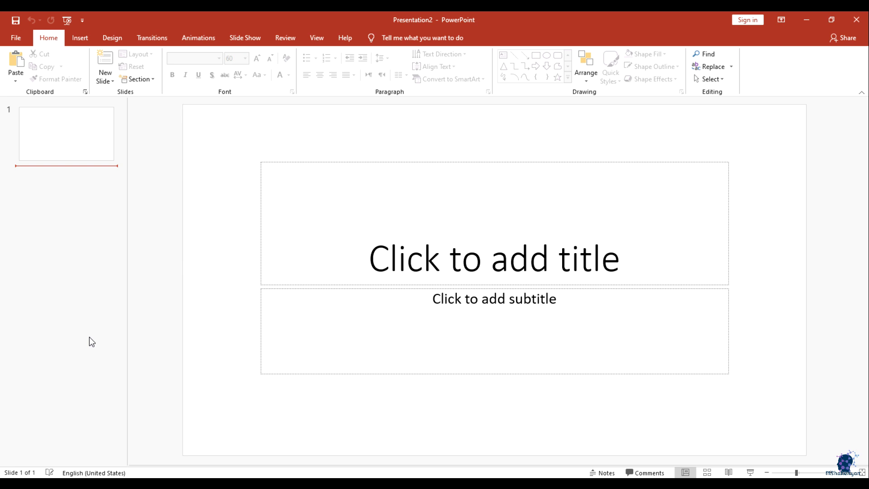
{"action": "left_click", "coordinate": [75, 139]}
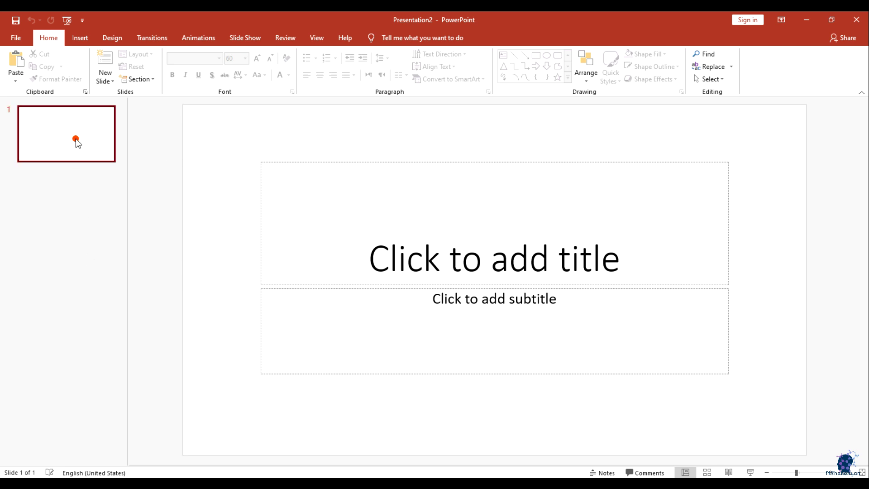
Step: Type 'Computer Application' into the title placeholder, correcting the typo and trailing spaces
{"action": "left_click", "coordinate": [65, 248]}
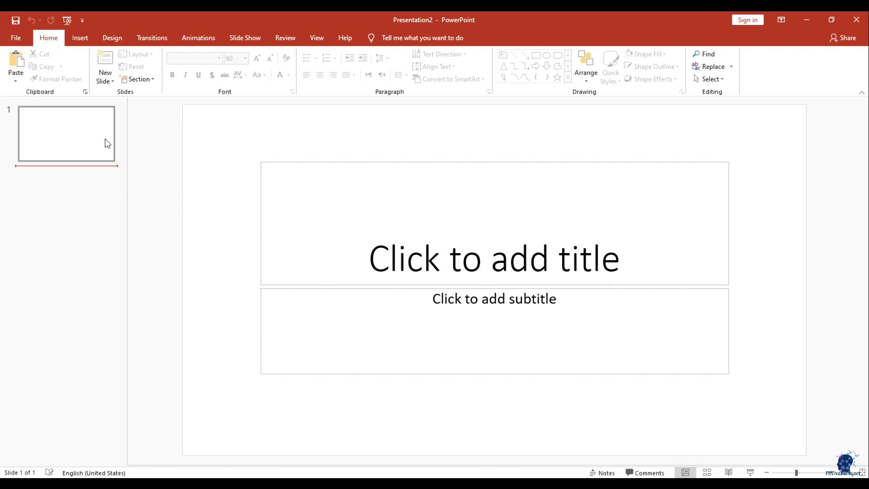
{"action": "left_click", "coordinate": [529, 216]}
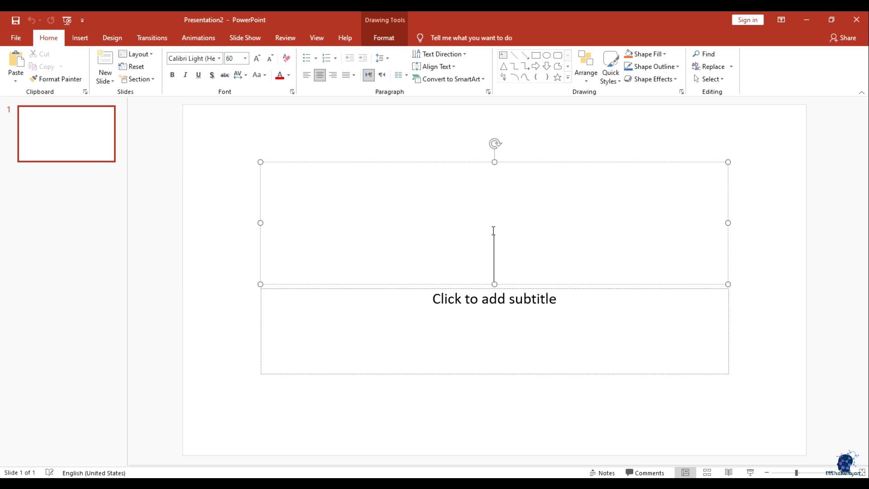
{"action": "type", "text": "COmputer"}
{"action": "key", "text": "BackSpace"}
{"action": "type", "text": "Application"}
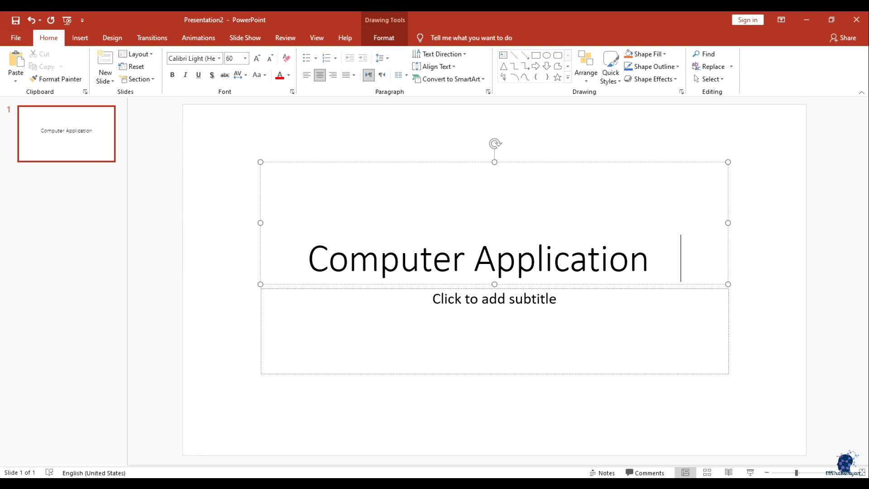
{"action": "key", "text": "BackSpace"}
{"action": "key", "text": "BackSpace"}
{"action": "key", "text": "BackSpace"}
{"action": "left_click", "coordinate": [516, 296]}
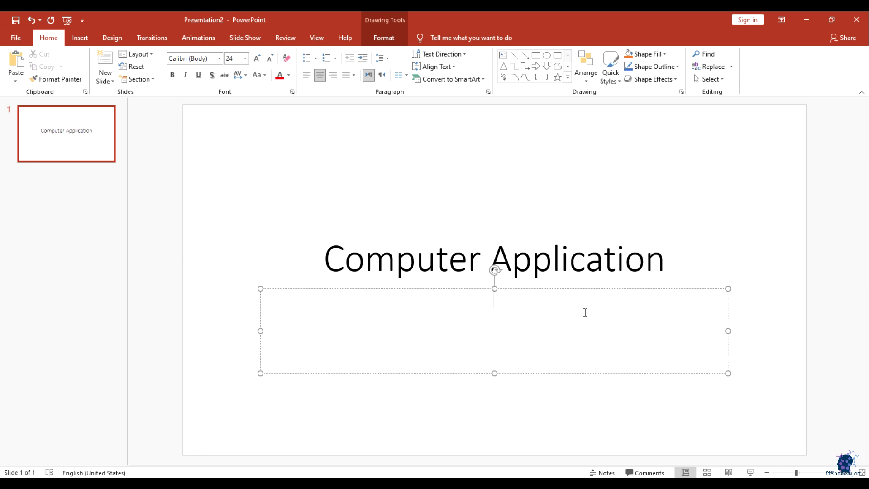
Step: Enter 'Lecture-11' as the subtitle beneath the 'Computer Application' title
{"action": "type", "text": "Lecture"}
{"action": "type", "text": "-11"}
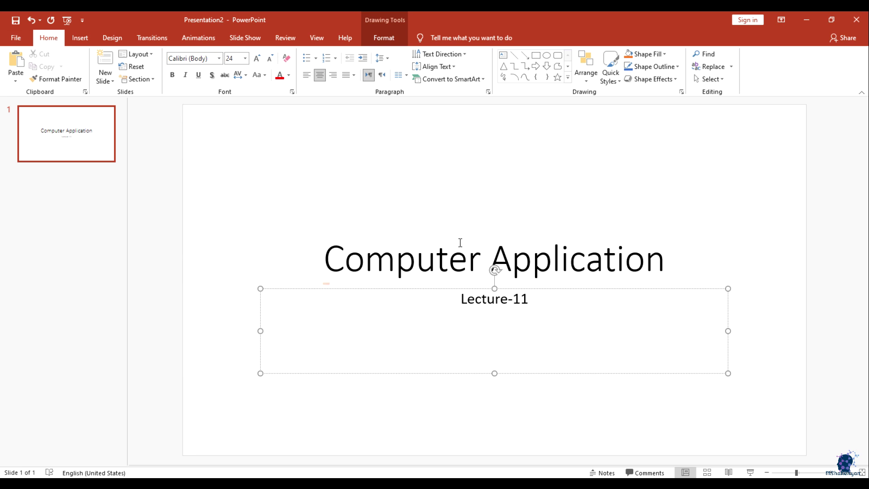
{"action": "left_click", "coordinate": [170, 253]}
{"action": "left_click", "coordinate": [479, 247]}
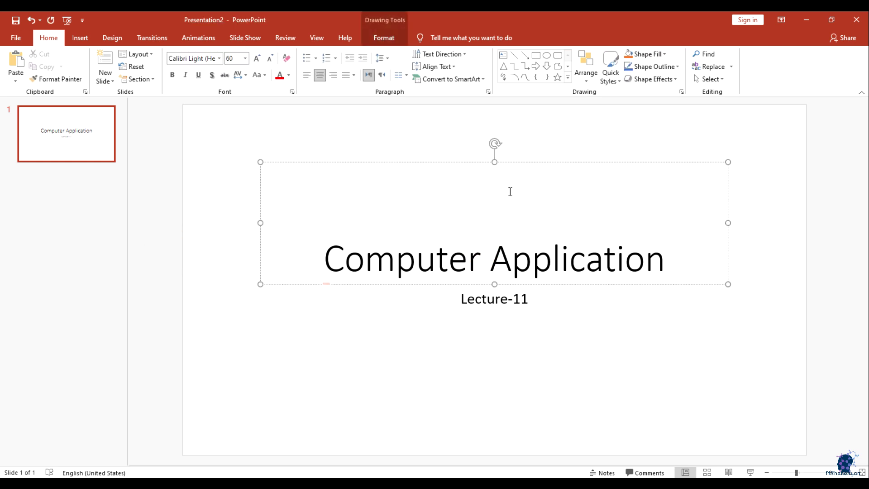
{"action": "left_click", "coordinate": [474, 363]}
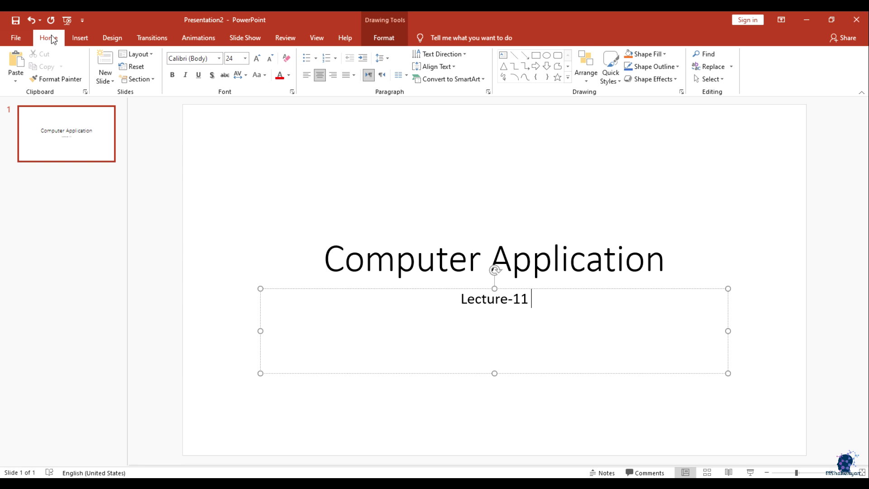
{"action": "left_click", "coordinate": [79, 38]}
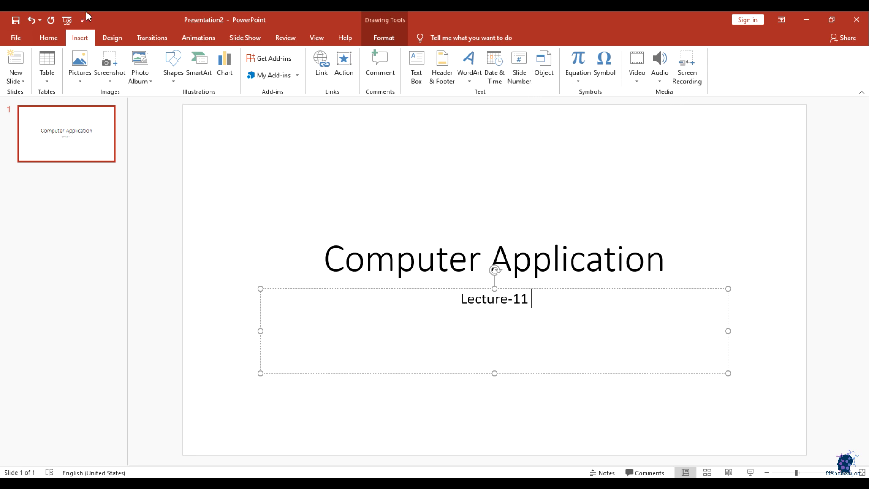
Step: Move between ribbon tabs to the Design tab's themes and variants, then dismiss the license warning
{"action": "left_click", "coordinate": [109, 39]}
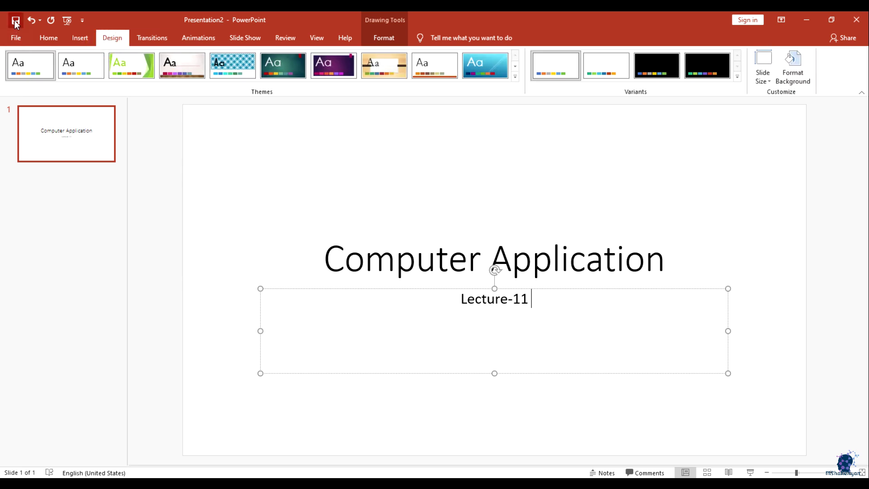
{"action": "left_click", "coordinate": [49, 37]}
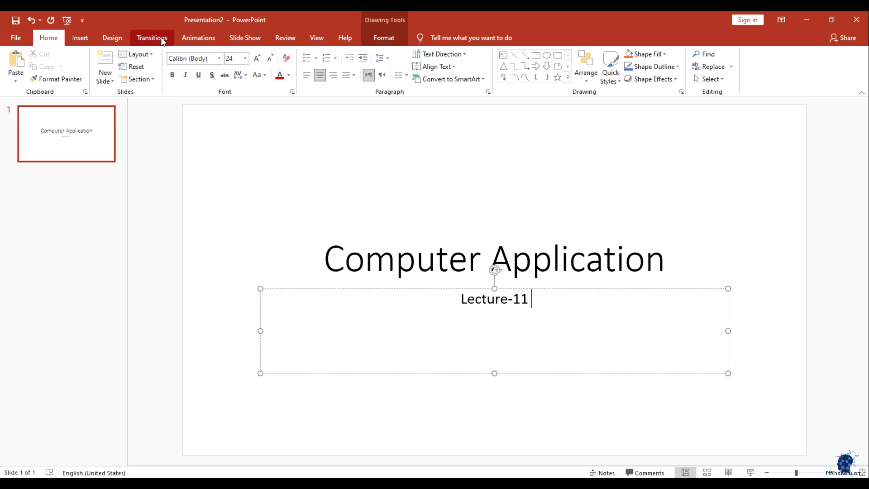
{"action": "left_click", "coordinate": [113, 37]}
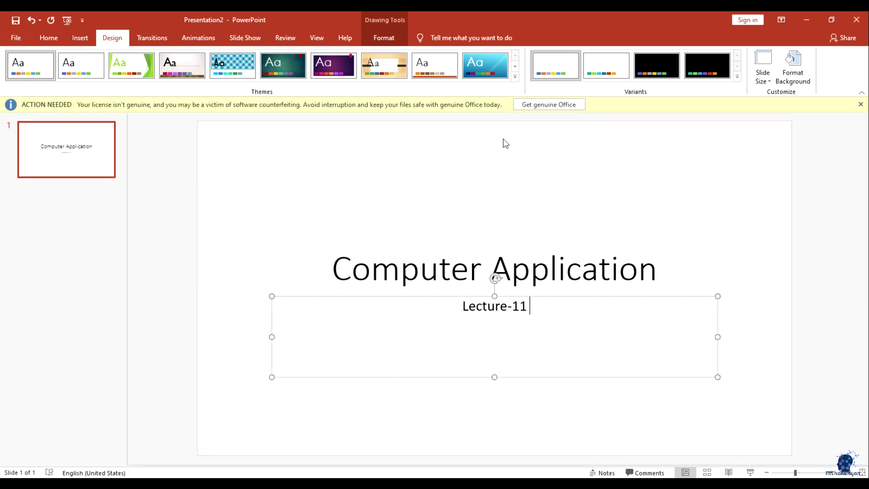
{"action": "left_click", "coordinate": [861, 104]}
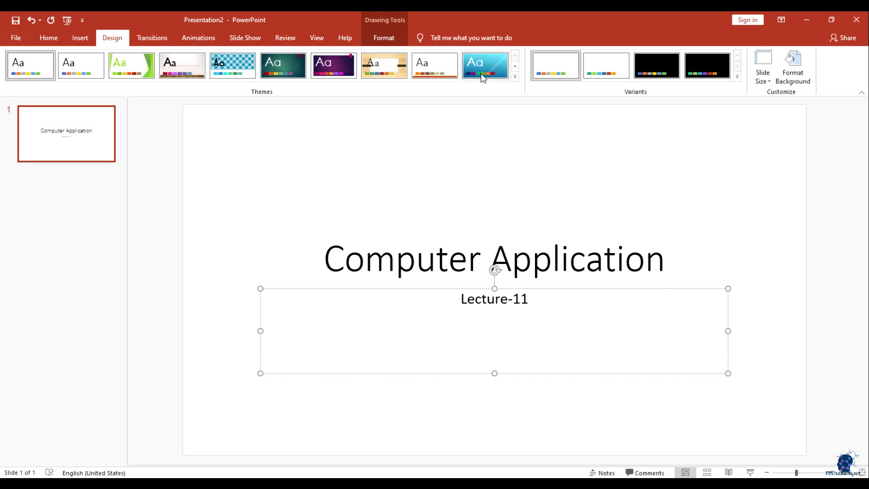
Step: Expand the Themes gallery and apply the wood-grain Organic theme to the slide
{"action": "left_click", "coordinate": [456, 75]}
{"action": "left_click", "coordinate": [515, 76]}
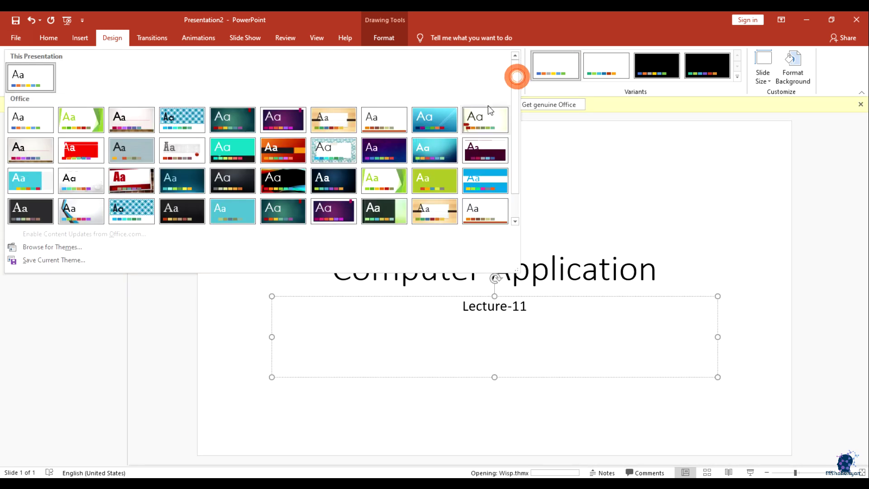
{"action": "left_click", "coordinate": [864, 108]}
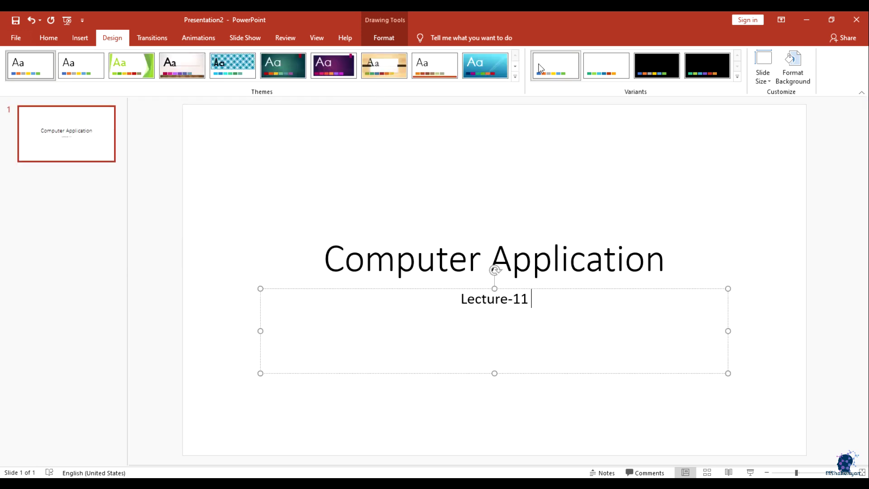
{"action": "left_click", "coordinate": [515, 76]}
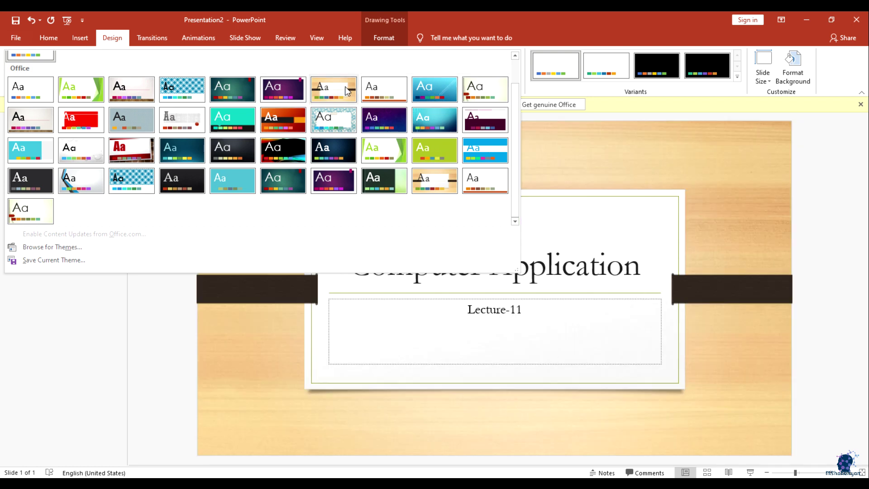
{"action": "left_click", "coordinate": [346, 91]}
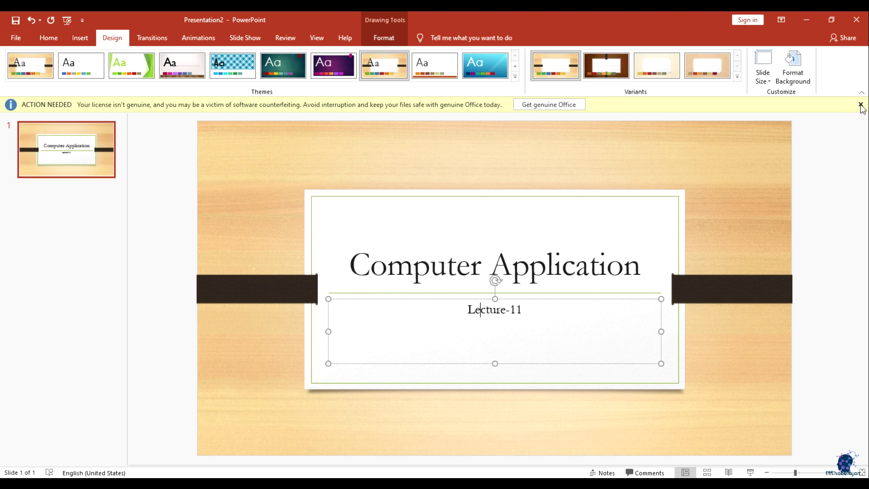
Step: Dismiss the license bar and apply the dark wood variant, briefly viewing extra variant options
{"action": "left_click", "coordinate": [861, 104]}
{"action": "left_click", "coordinate": [297, 398]}
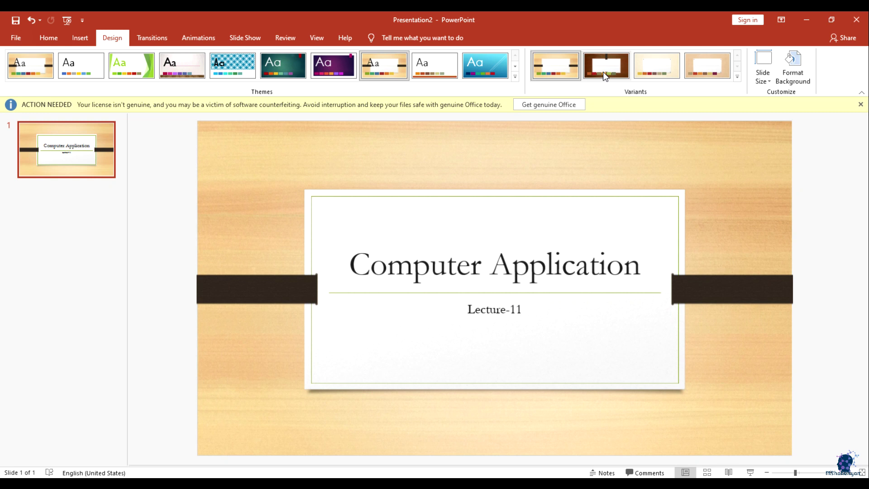
{"action": "left_click", "coordinate": [603, 72]}
{"action": "left_click", "coordinate": [737, 77]}
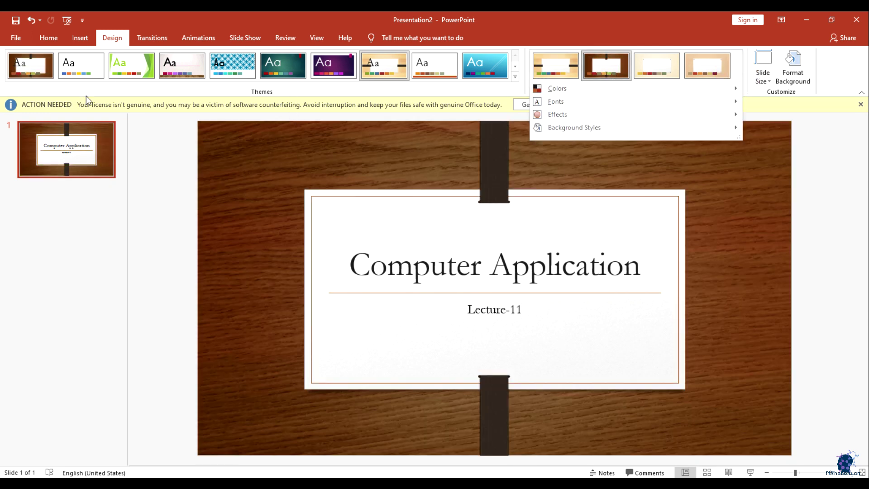
{"action": "left_click", "coordinate": [686, 64]}
Step: Compare the lighter wood variants, settle back on the dark wood variant, and return to Home
{"action": "left_click", "coordinate": [656, 64]}
{"action": "left_click", "coordinate": [609, 68]}
{"action": "left_click", "coordinate": [551, 65]}
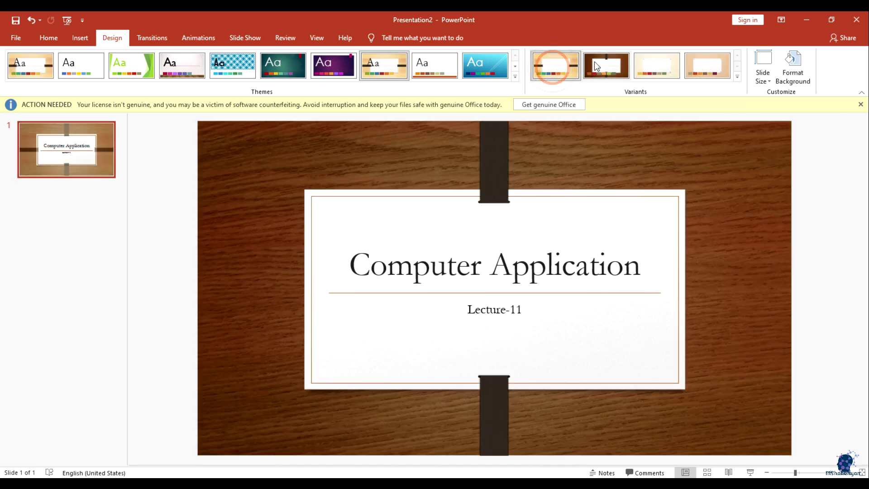
{"action": "left_click", "coordinate": [861, 104]}
{"action": "left_click", "coordinate": [592, 66]}
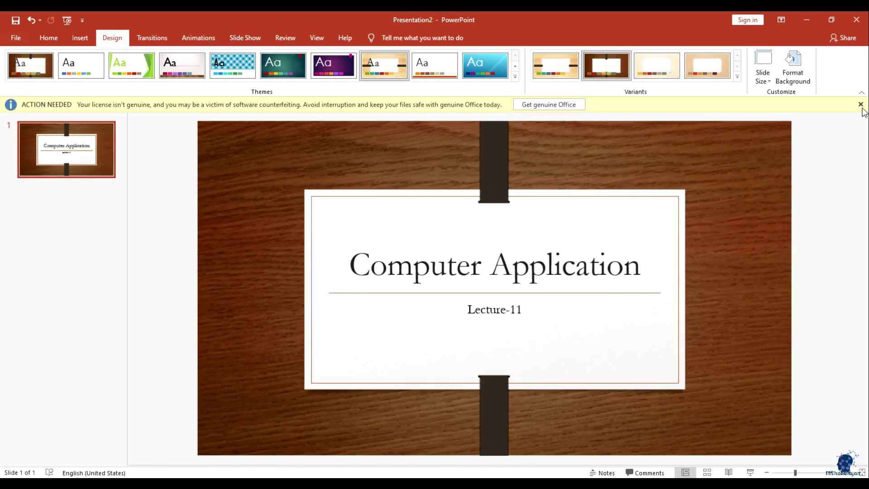
{"action": "left_click", "coordinate": [862, 106]}
{"action": "left_click", "coordinate": [51, 40]}
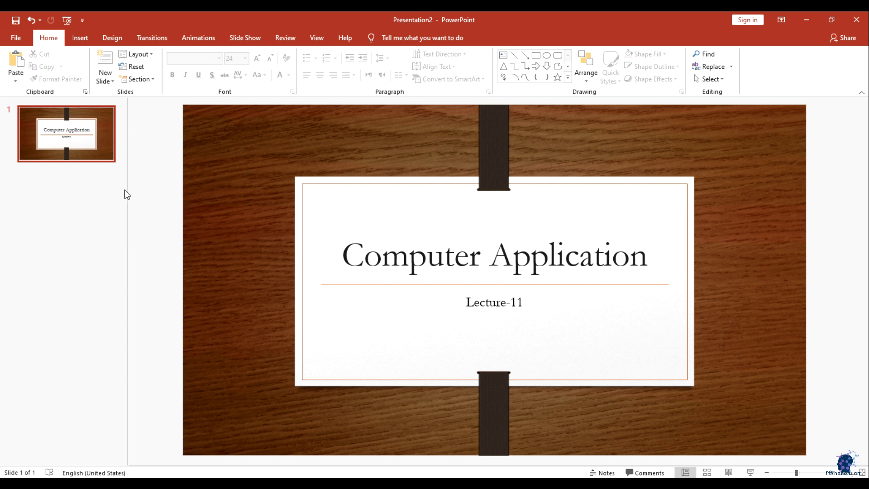
{"action": "left_click", "coordinate": [92, 181]}
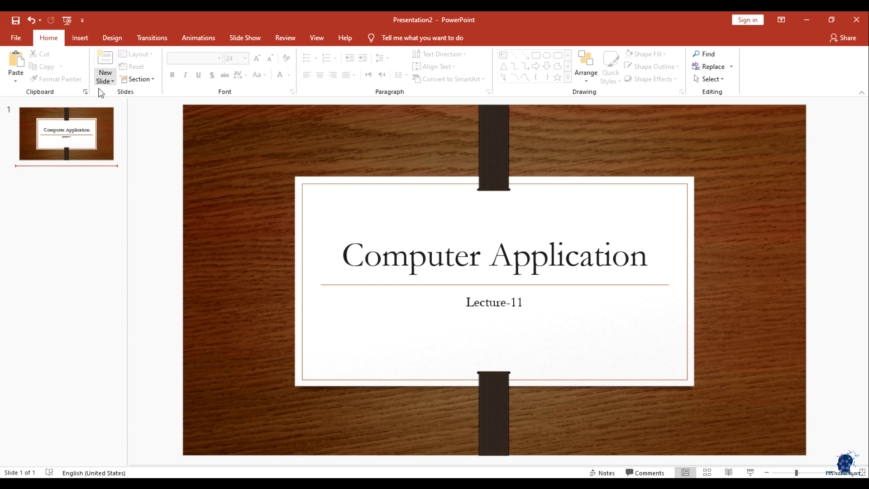
Step: Add a second Title and Content slide after the title slide
{"action": "left_click", "coordinate": [99, 58]}
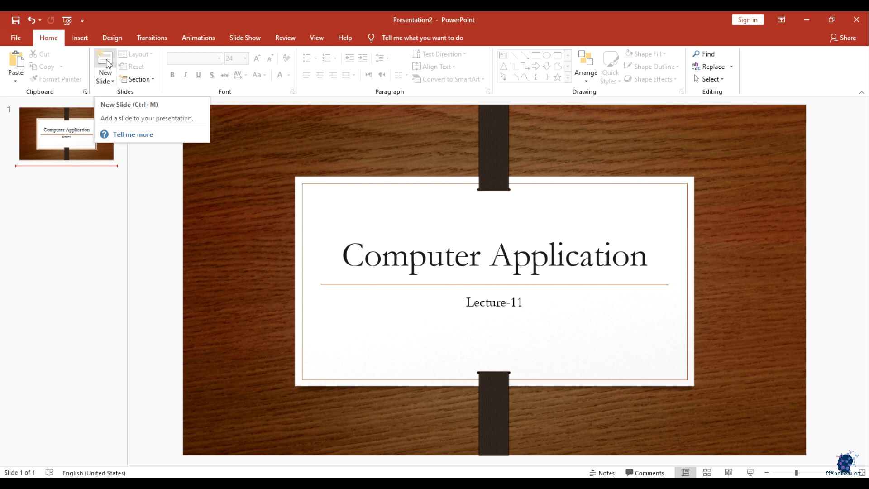
{"action": "left_click", "coordinate": [113, 83]}
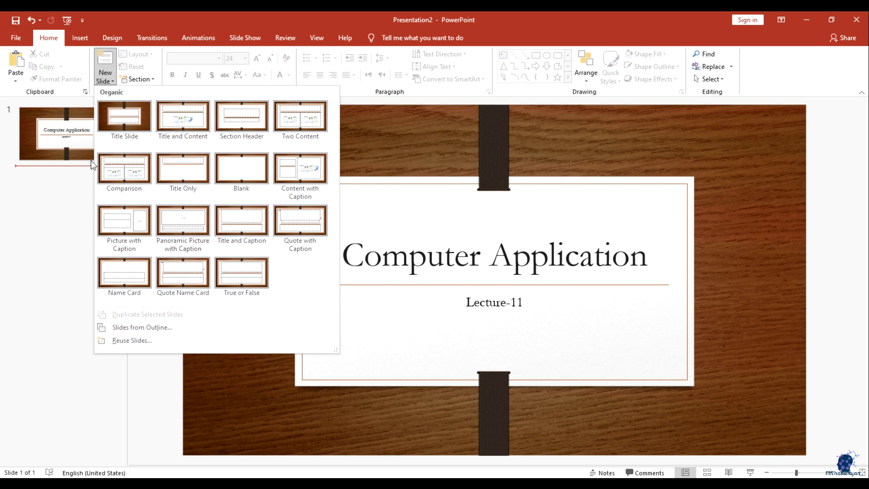
{"action": "left_click", "coordinate": [45, 214]}
{"action": "right_click", "coordinate": [59, 176]}
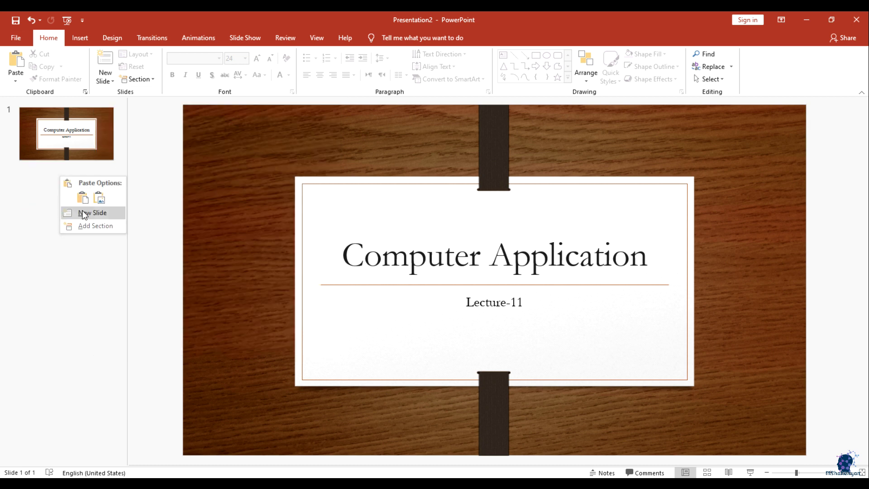
{"action": "left_click", "coordinate": [84, 214]}
{"action": "left_click", "coordinate": [90, 181]}
Step: Select slide 2's title placeholder and nudge it slightly upward
{"action": "left_click", "coordinate": [387, 239]}
{"action": "left_click", "coordinate": [380, 158]}
{"action": "left_click", "coordinate": [383, 264]}
{"action": "left_click", "coordinate": [387, 205]}
{"action": "left_click", "coordinate": [393, 250]}
{"action": "left_click", "coordinate": [394, 199]}
{"action": "left_click", "coordinate": [392, 262]}
{"action": "left_click", "coordinate": [388, 213]}
{"action": "left_click", "coordinate": [384, 248]}
{"action": "left_click", "coordinate": [360, 188]}
{"action": "mouse_move", "coordinate": [422, 155]}
{"action": "left_mouse_down"}
{"action": "mouse_move", "coordinate": [423, 145]}
{"action": "mouse_move", "coordinate": [423, 155]}
{"action": "left_mouse_up"}
{"action": "left_click", "coordinate": [419, 235]}
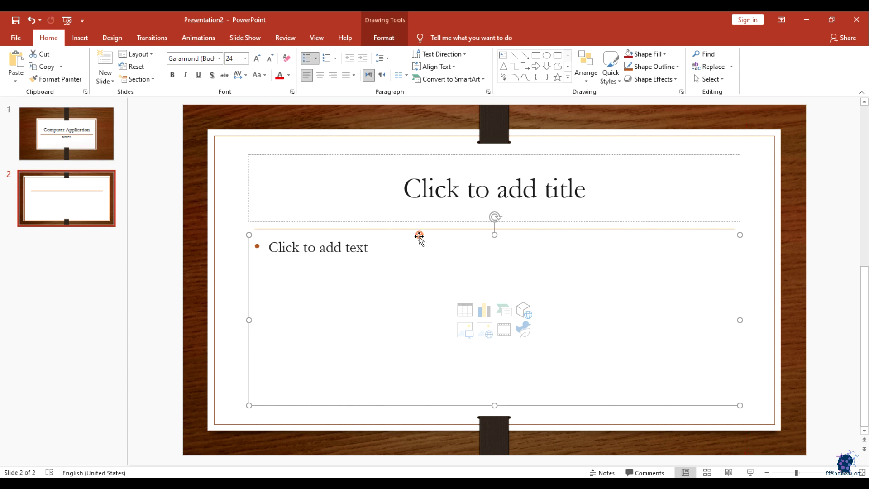
Step: Click through slide 2's title and body placeholders, then bring up the New Slide layout gallery
{"action": "left_click_drag", "start_coordinate": [421, 238], "coordinate": [424, 238]}
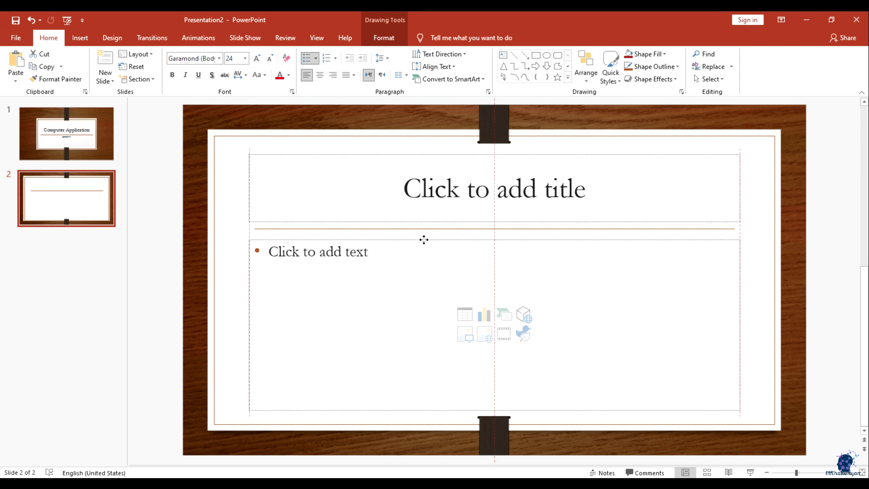
{"action": "left_click", "coordinate": [427, 179]}
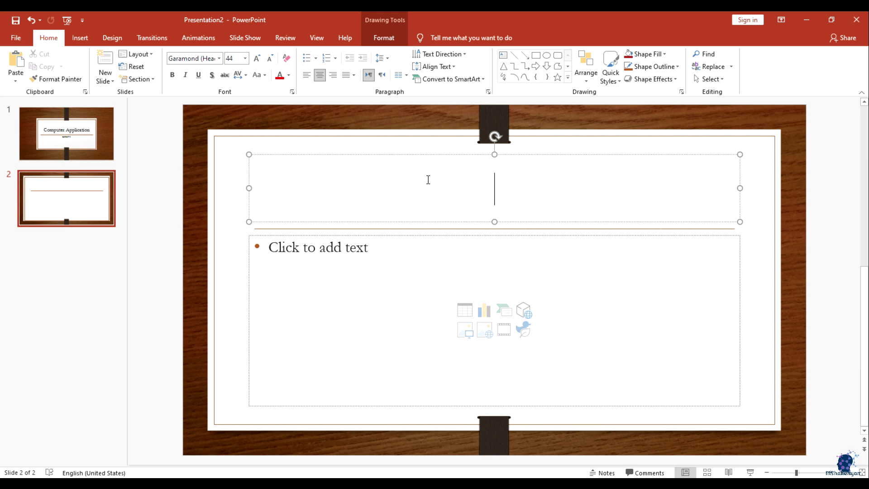
{"action": "left_click", "coordinate": [421, 297]}
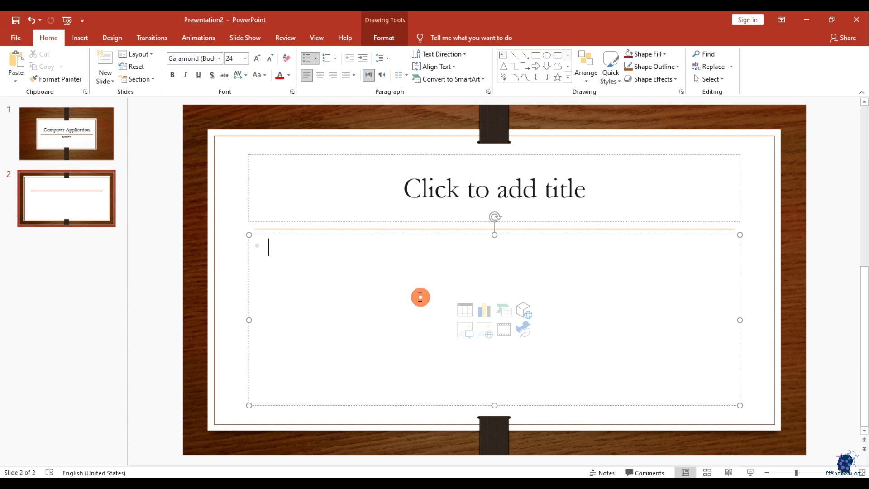
{"action": "left_click", "coordinate": [379, 239]}
{"action": "left_click", "coordinate": [389, 268]}
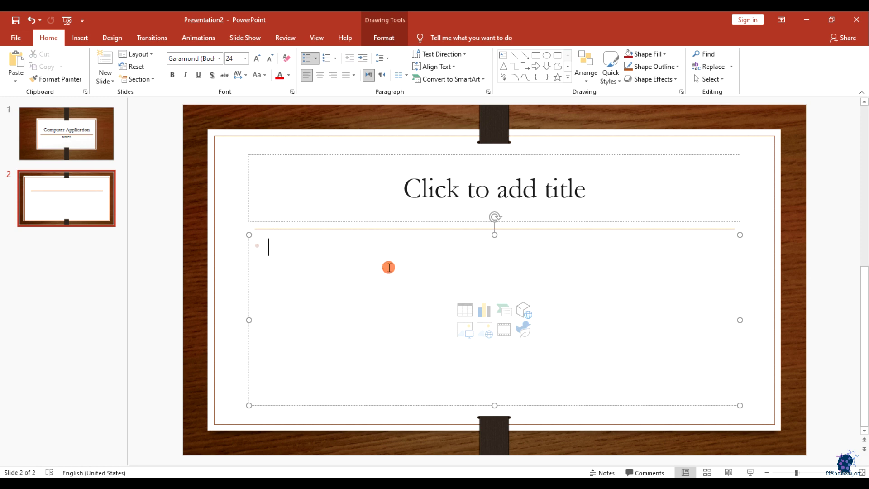
{"action": "left_click", "coordinate": [376, 186]}
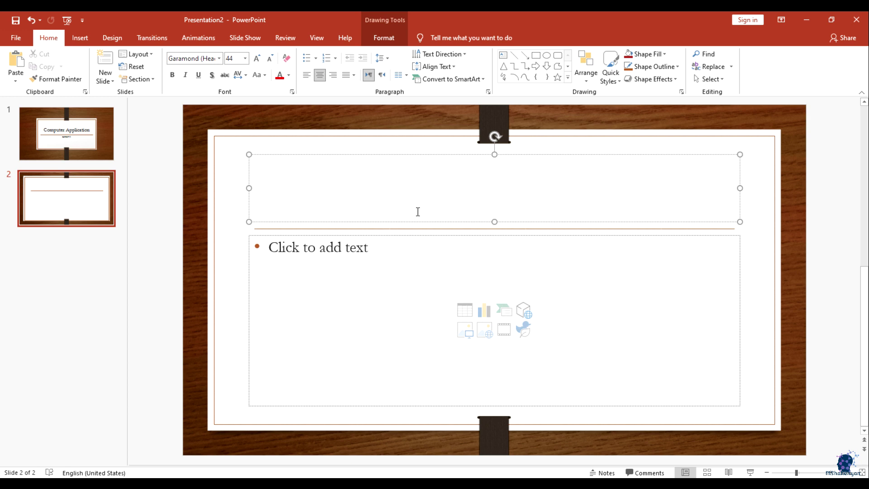
{"action": "left_click", "coordinate": [425, 261]}
{"action": "left_click", "coordinate": [440, 197]}
{"action": "left_click", "coordinate": [112, 81]}
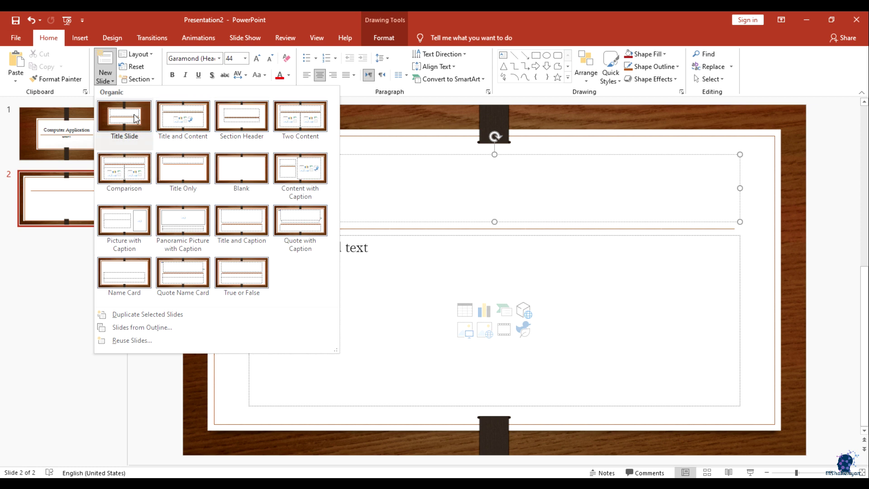
Step: Go back to slide 1 and click through its title and subtitle placeholders without adding a slide
{"action": "left_click", "coordinate": [81, 143]}
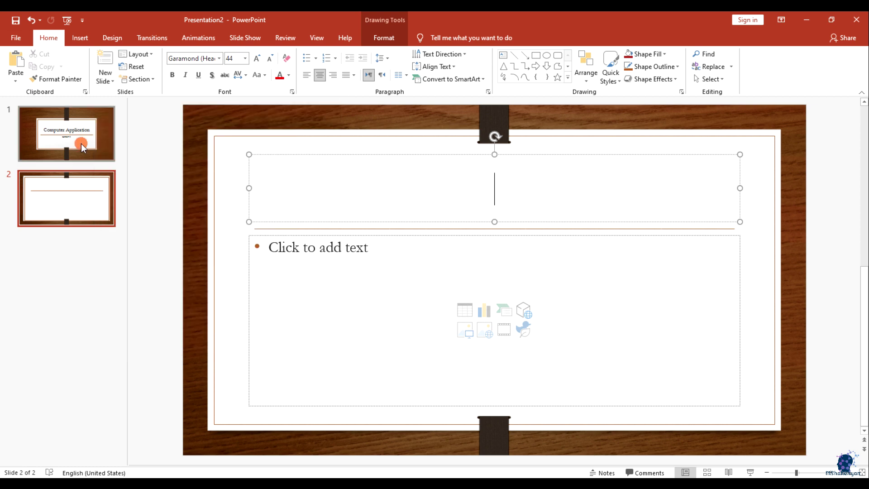
{"action": "left_click", "coordinate": [66, 135]}
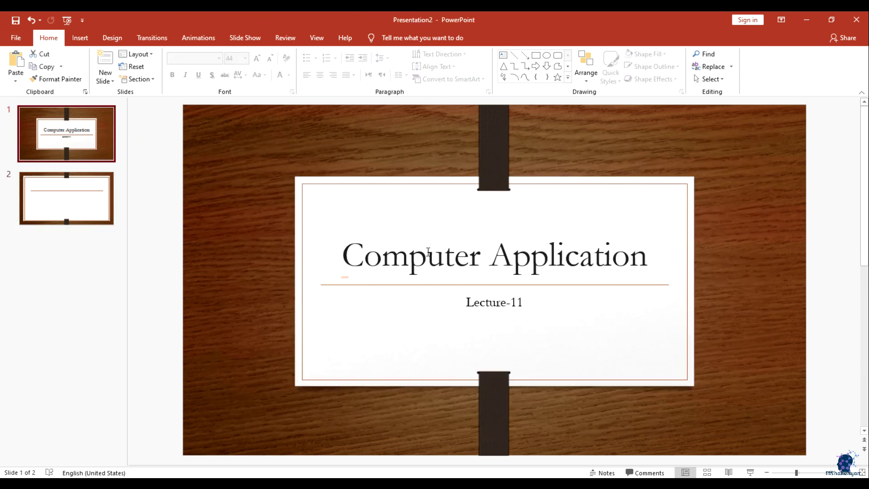
{"action": "left_click", "coordinate": [478, 266]}
{"action": "left_click", "coordinate": [497, 310]}
{"action": "left_click", "coordinate": [473, 259]}
{"action": "left_click", "coordinate": [99, 151]}
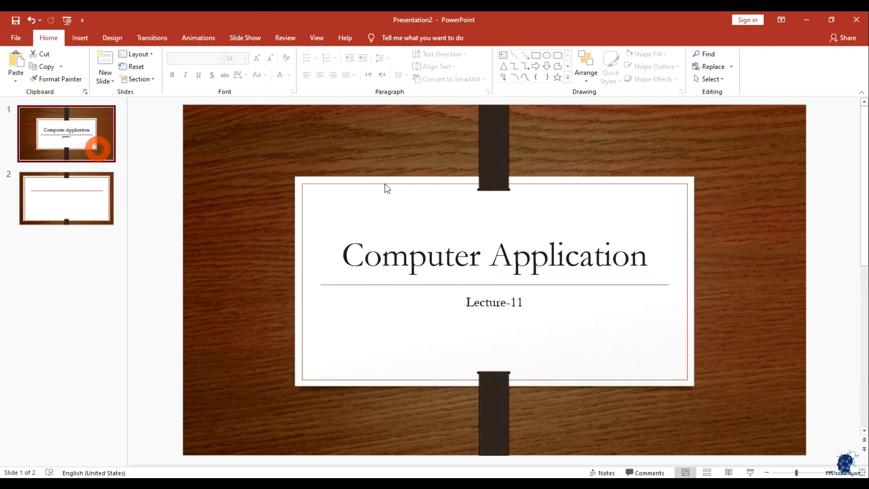
{"action": "left_click", "coordinate": [444, 253]}
{"action": "left_click", "coordinate": [144, 82]}
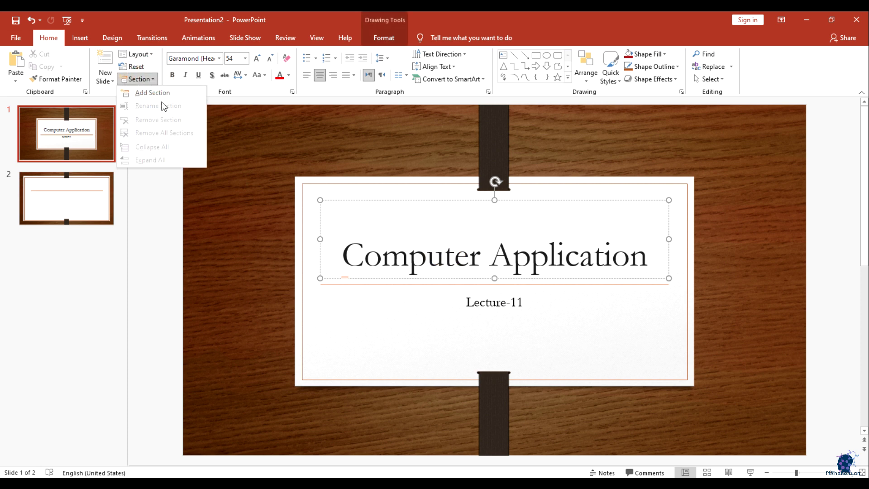
Step: Insert a Section Header slide after slide 2 as the new slide 3
{"action": "left_click", "coordinate": [108, 81]}
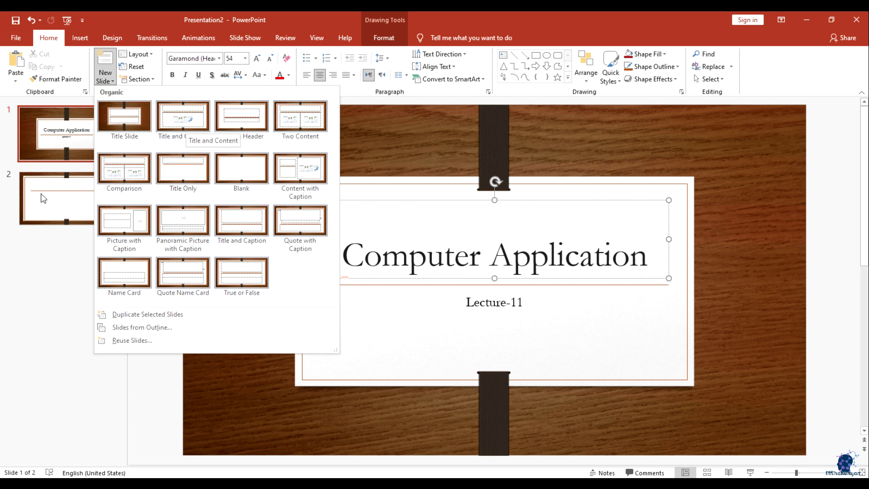
{"action": "left_click", "coordinate": [41, 207]}
{"action": "left_click", "coordinate": [487, 214]}
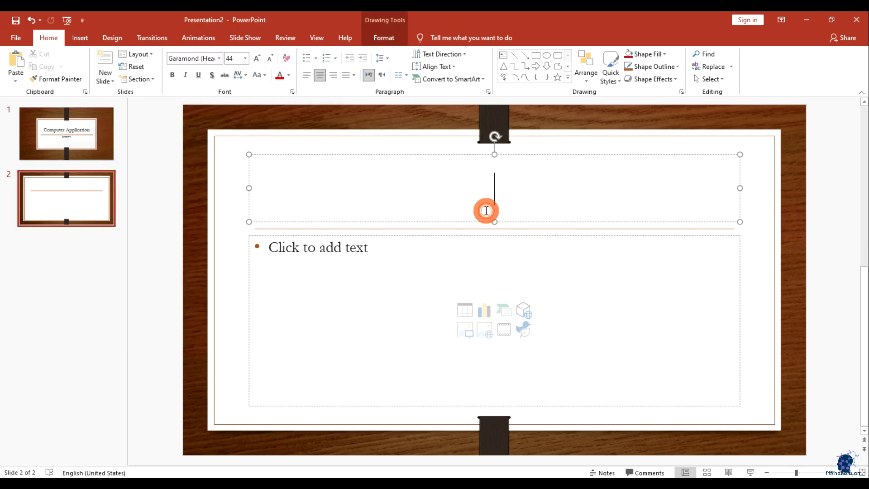
{"action": "left_click", "coordinate": [407, 277]}
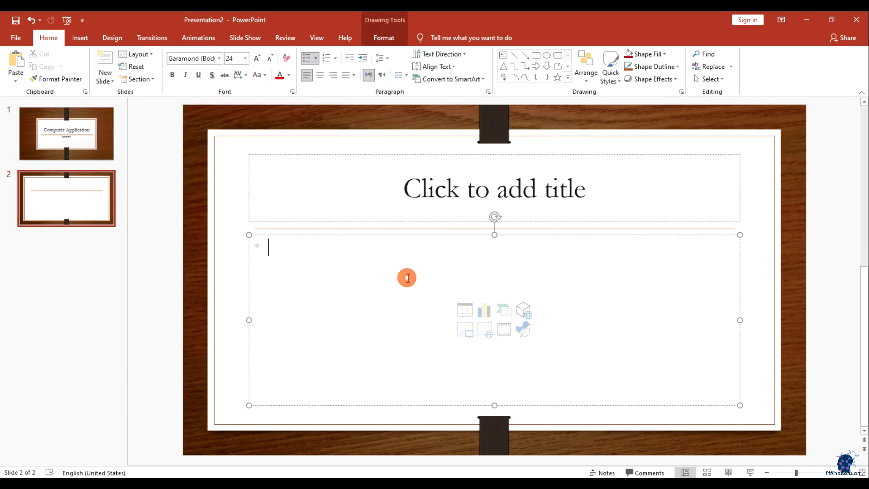
{"action": "left_click", "coordinate": [110, 83]}
{"action": "left_click", "coordinate": [247, 125]}
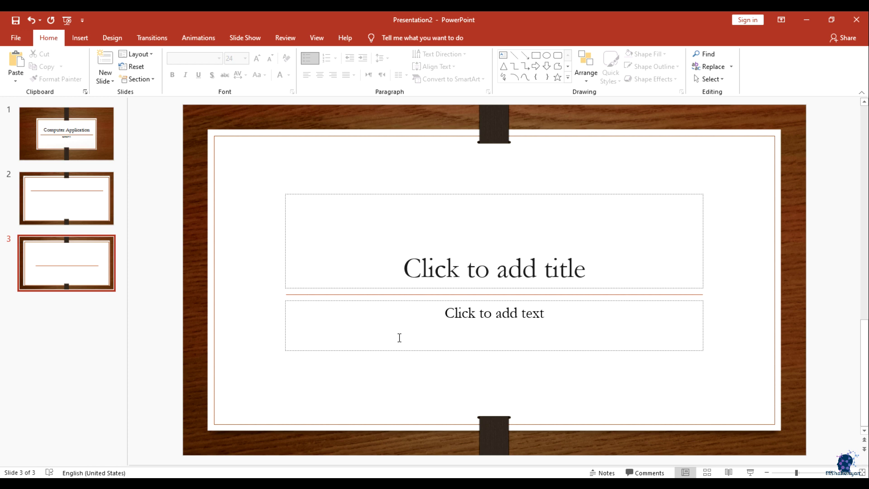
{"action": "left_click", "coordinate": [449, 276]}
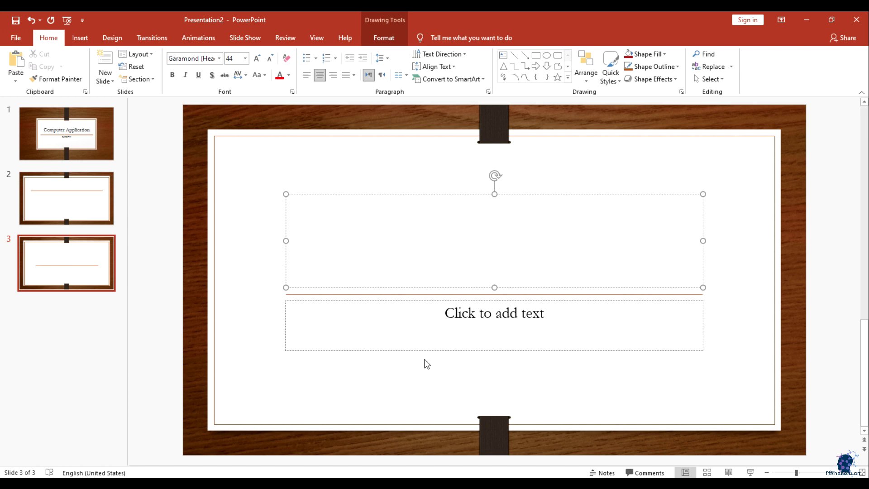
Step: Add a Blank slide as slide 4
{"action": "left_click", "coordinate": [110, 84]}
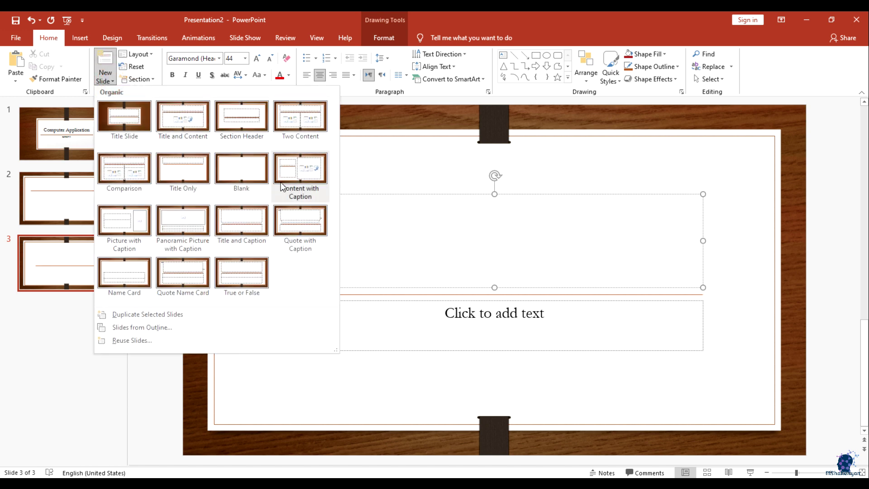
{"action": "left_click", "coordinate": [251, 171]}
{"action": "left_click", "coordinate": [74, 333]}
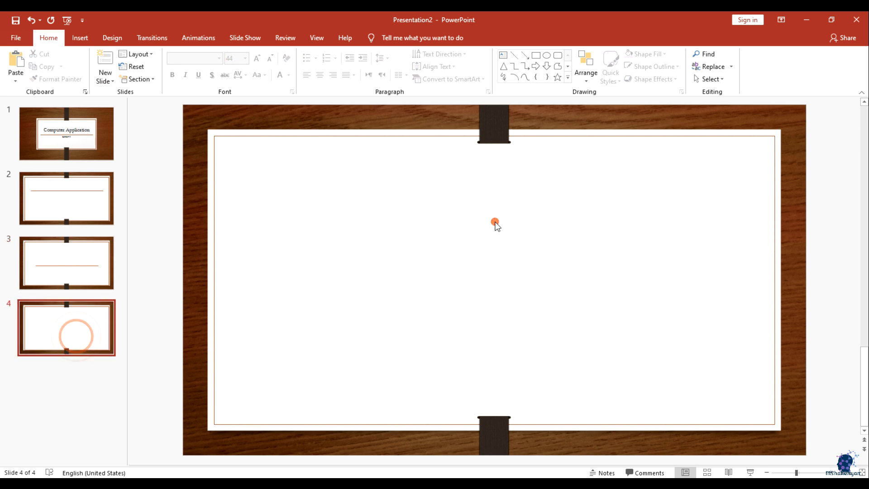
{"action": "left_click", "coordinate": [461, 294]}
{"action": "left_click", "coordinate": [144, 54]}
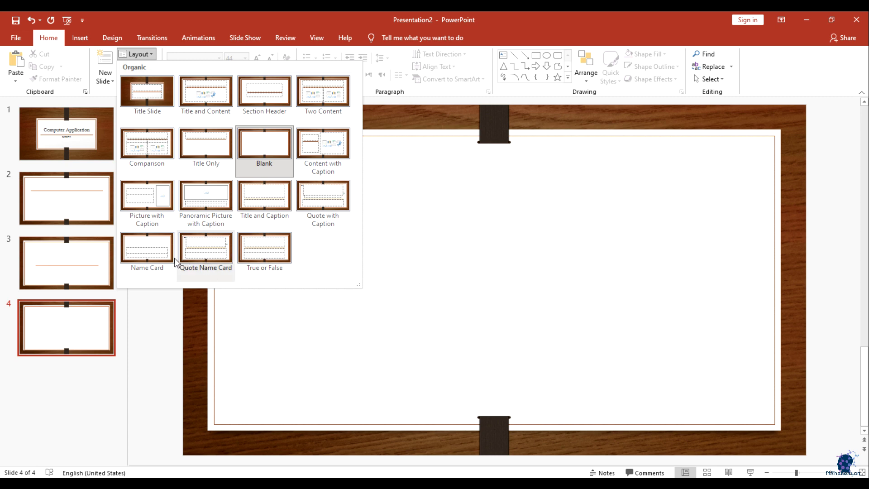
Step: Apply the Comparison layout to slide 4
{"action": "left_click", "coordinate": [344, 333]}
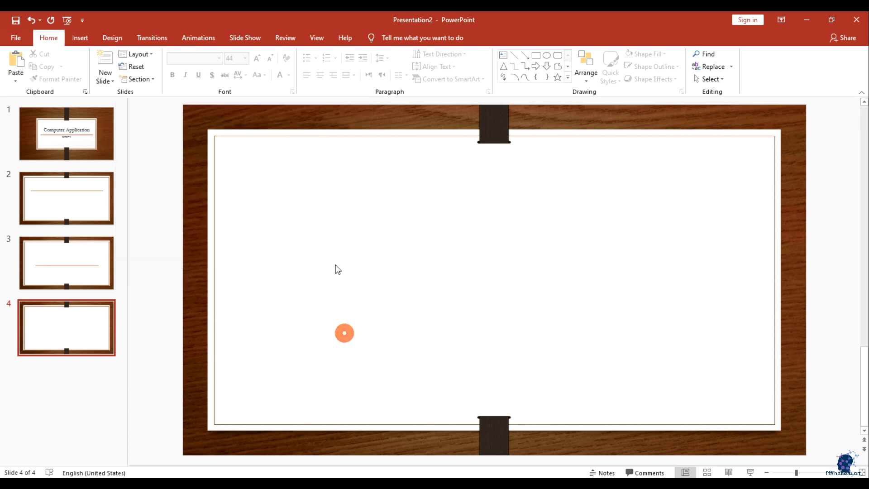
{"action": "left_click", "coordinate": [144, 54]}
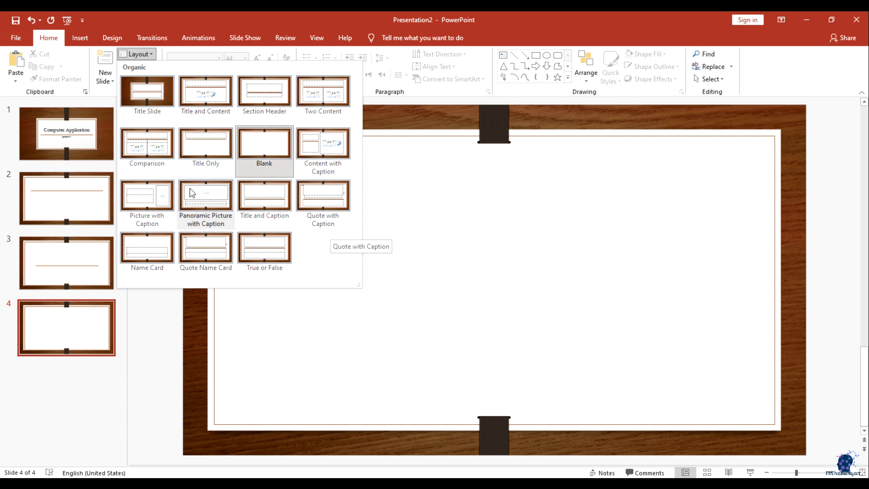
{"action": "left_click", "coordinate": [150, 144]}
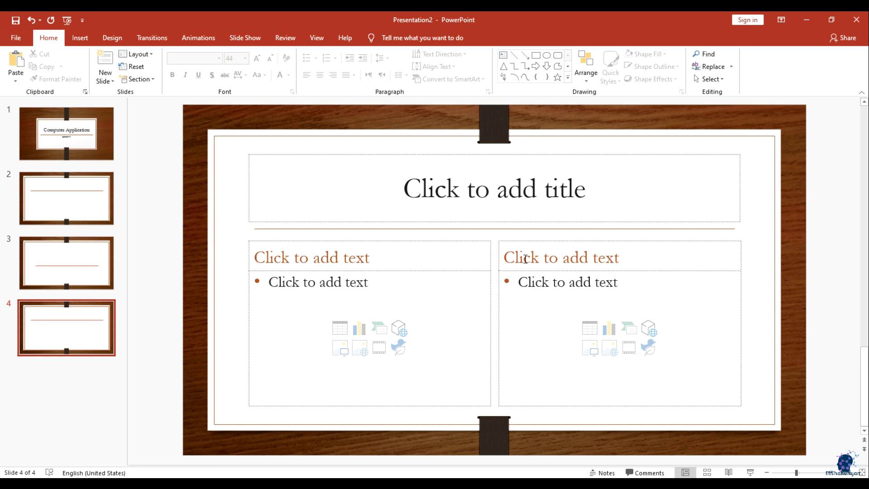
Step: Click through slide 4's Comparison title, heading and content placeholders
{"action": "left_click", "coordinate": [392, 189]}
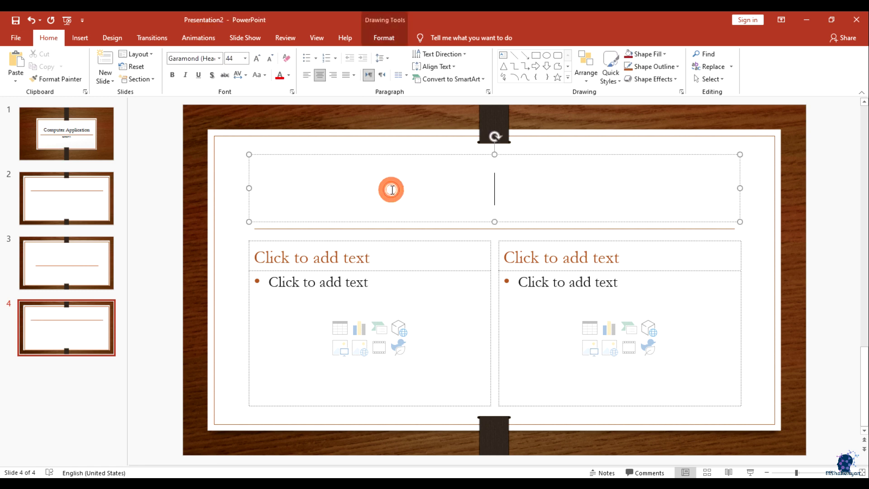
{"action": "left_click", "coordinate": [389, 257]}
{"action": "left_click", "coordinate": [637, 259]}
{"action": "left_click", "coordinate": [365, 302]}
{"action": "left_click", "coordinate": [587, 298]}
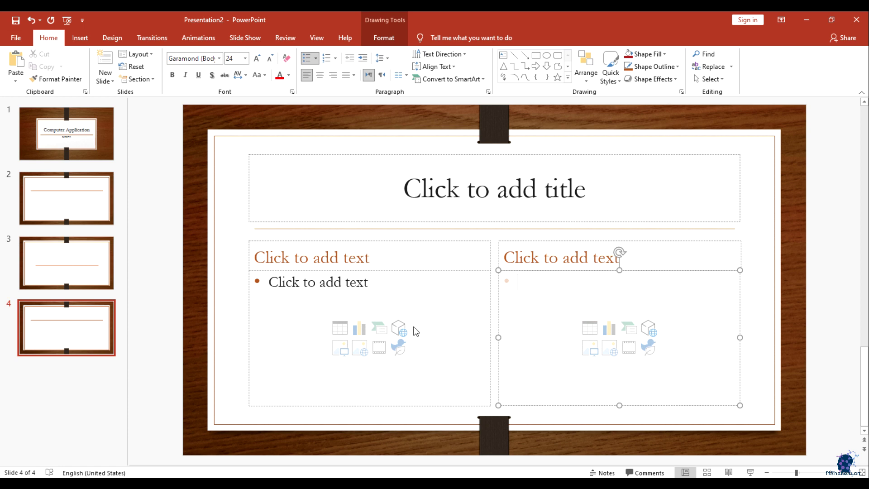
{"action": "left_click", "coordinate": [428, 297]}
{"action": "left_click", "coordinate": [612, 307]}
{"action": "left_click", "coordinate": [468, 301]}
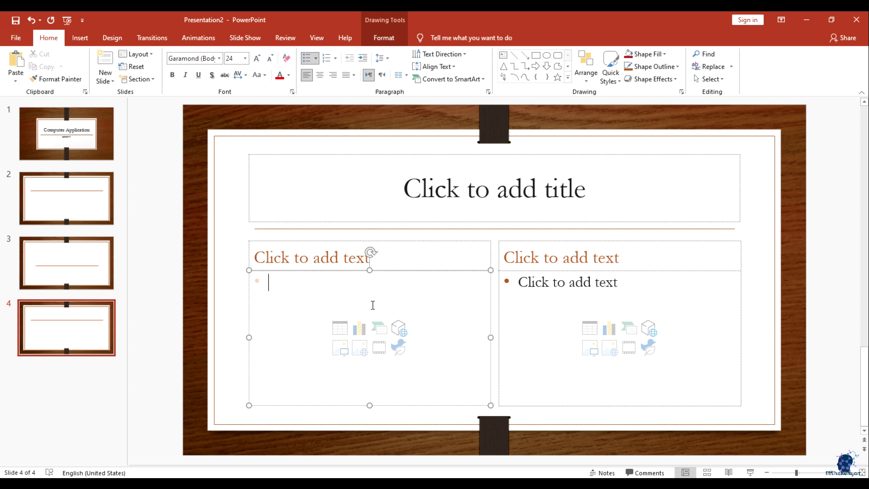
{"action": "left_click", "coordinate": [407, 257]}
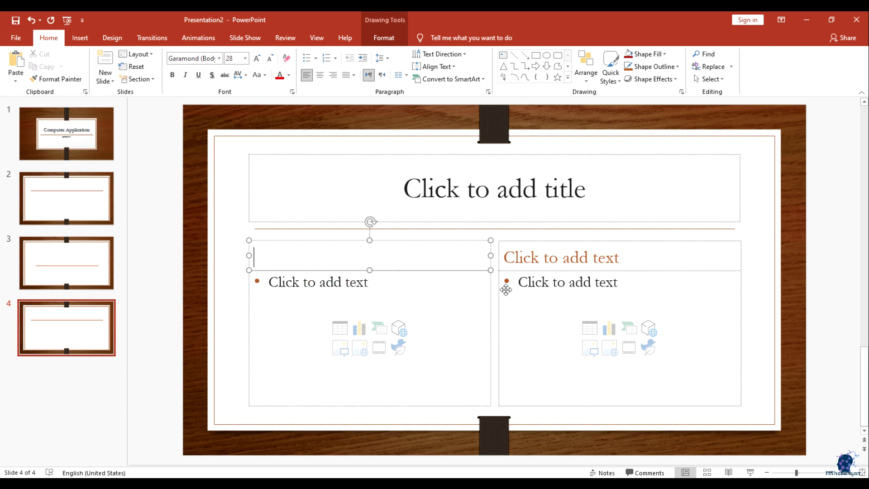
Step: Leave slide 4's layout unchanged and return to the Section Header slide 3
{"action": "left_click", "coordinate": [136, 54]}
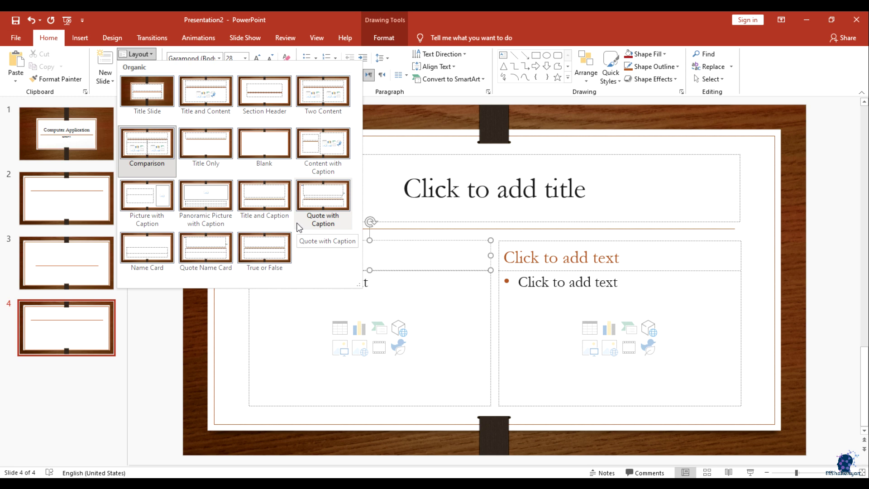
{"action": "left_click", "coordinate": [136, 54]}
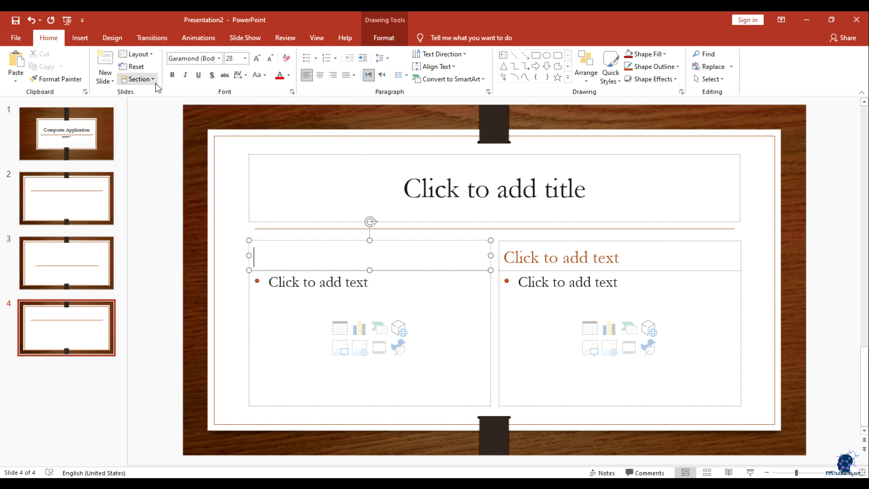
{"action": "left_click", "coordinate": [138, 79]}
{"action": "left_click", "coordinate": [400, 352]}
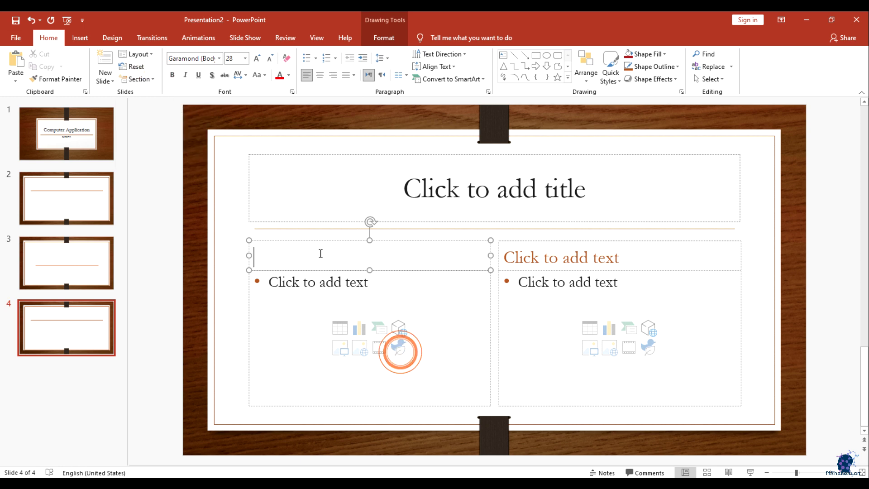
{"action": "left_click", "coordinate": [75, 197]}
{"action": "left_click", "coordinate": [70, 270]}
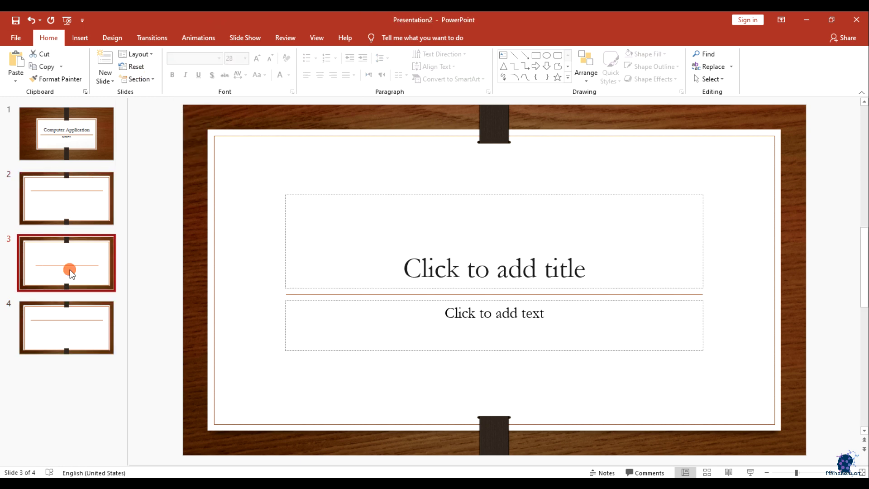
{"action": "key", "text": "Delete"}
{"action": "left_click", "coordinate": [74, 211]}
{"action": "left_click", "coordinate": [89, 269]}
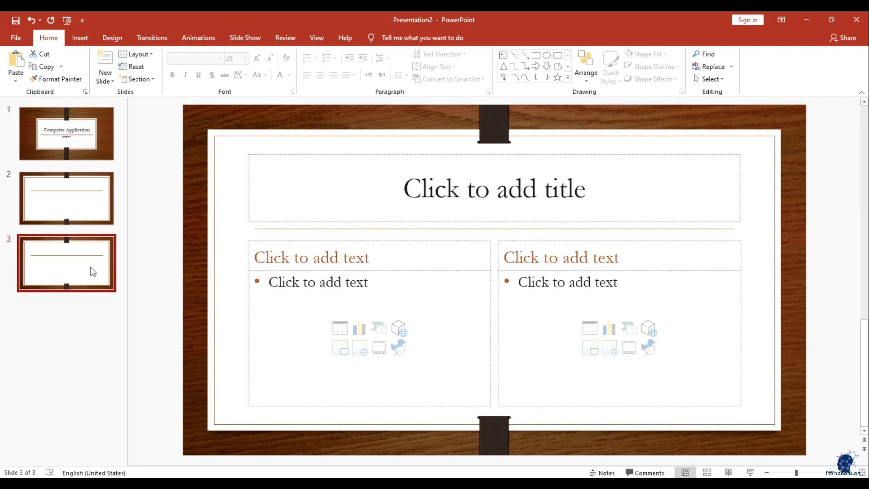
{"action": "left_click", "coordinate": [91, 259]}
{"action": "key", "text": "Delete"}
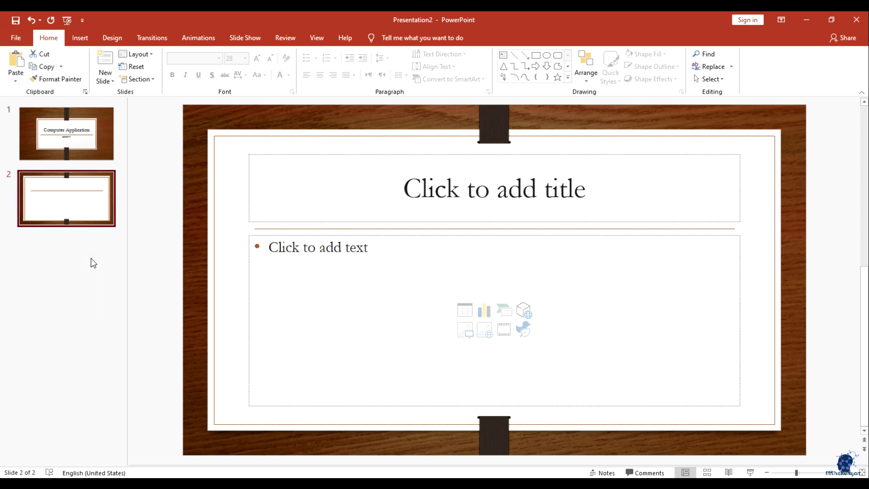
{"action": "key", "text": "ctrl+z"}
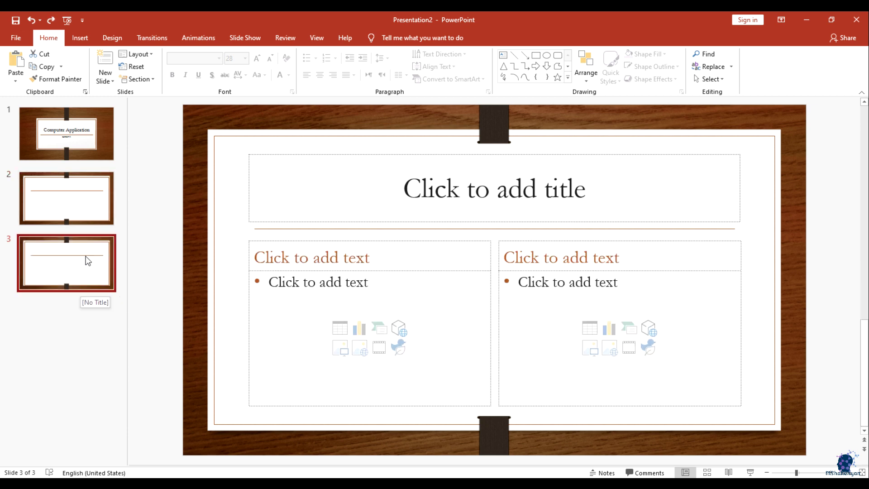
{"action": "right_click", "coordinate": [86, 257]}
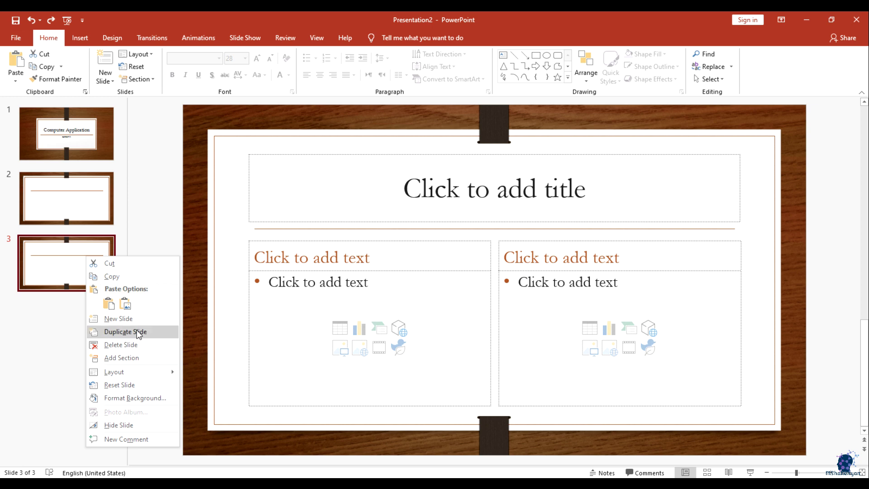
{"action": "left_click", "coordinate": [57, 134]}
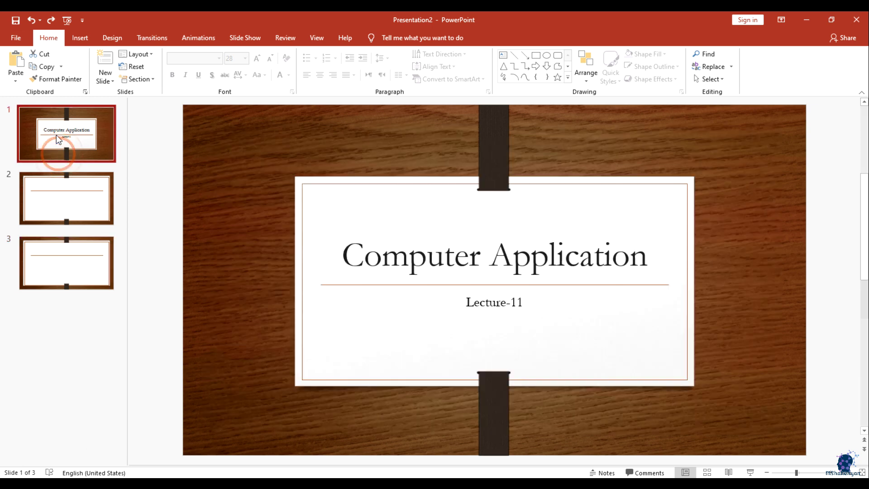
{"action": "right_click", "coordinate": [56, 135]}
{"action": "left_click", "coordinate": [96, 210]}
{"action": "left_click", "coordinate": [68, 120]}
{"action": "left_click", "coordinate": [73, 189]}
{"action": "left_click", "coordinate": [72, 133]}
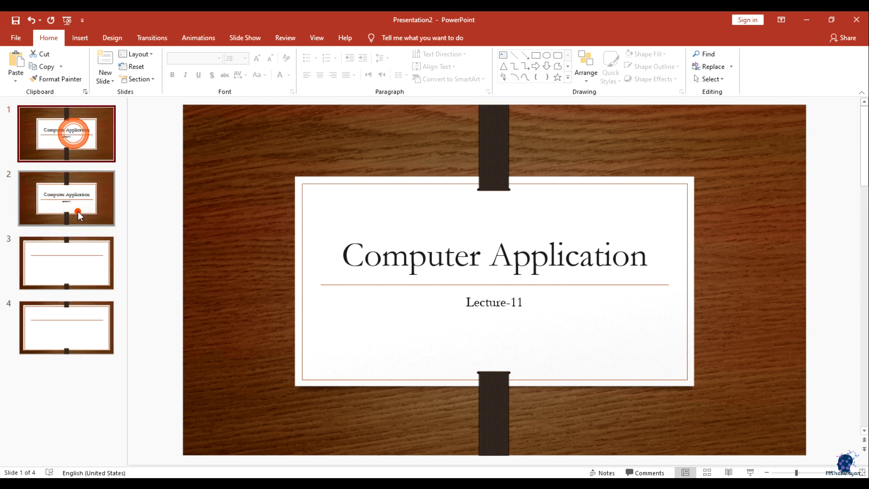
{"action": "left_click", "coordinate": [86, 195]}
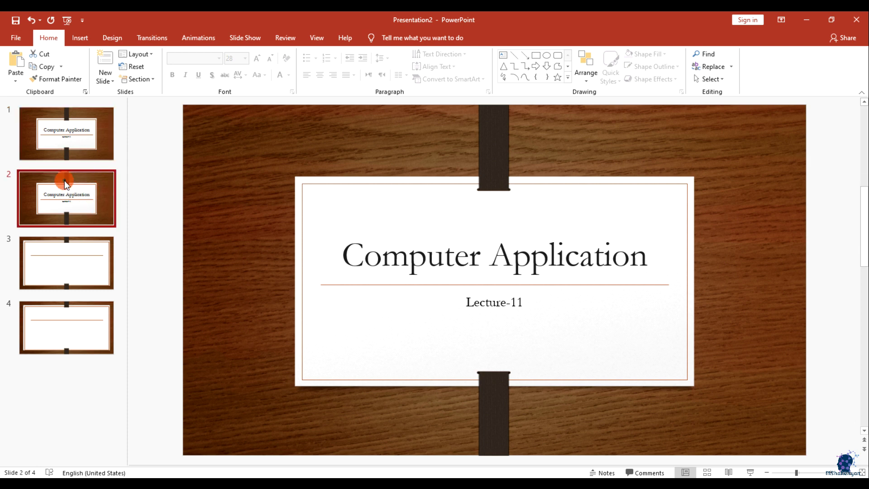
{"action": "key", "text": "Delete"}
{"action": "right_click", "coordinate": [72, 199]}
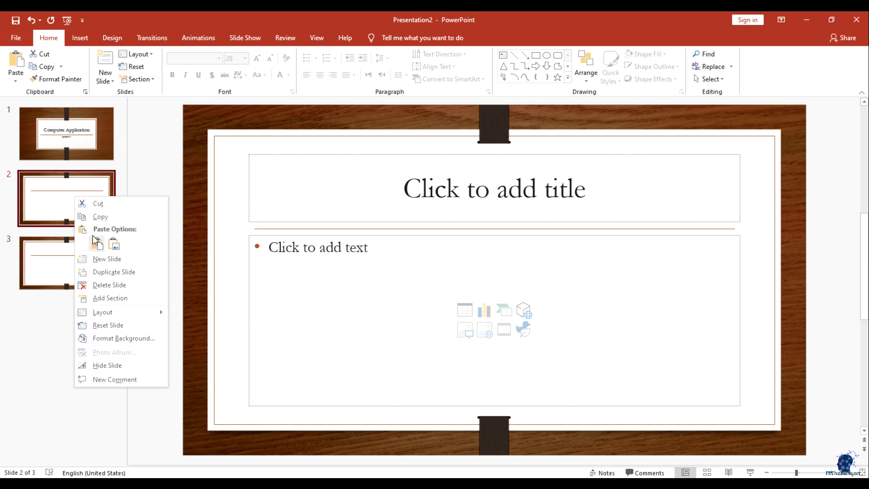
{"action": "left_click", "coordinate": [59, 200]}
{"action": "left_click", "coordinate": [145, 55]}
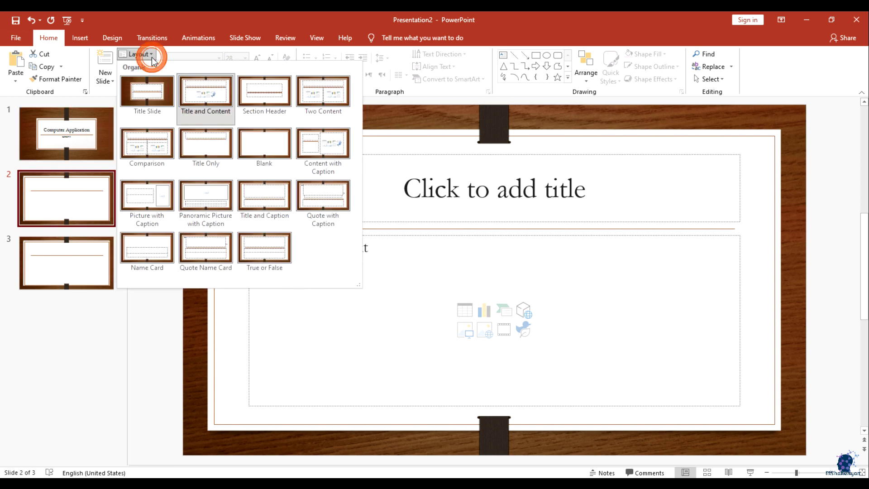
{"action": "left_click", "coordinate": [145, 54]}
{"action": "left_click", "coordinate": [143, 71]}
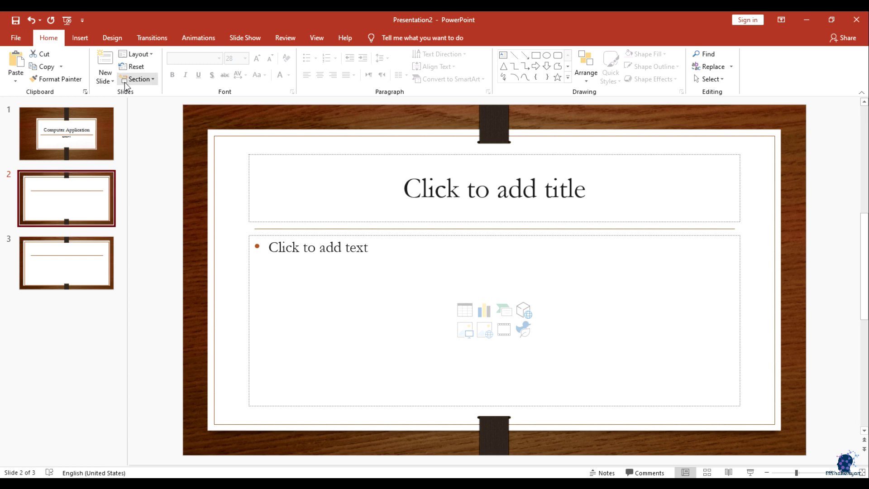
{"action": "left_click", "coordinate": [149, 79]}
{"action": "left_click", "coordinate": [153, 93]}
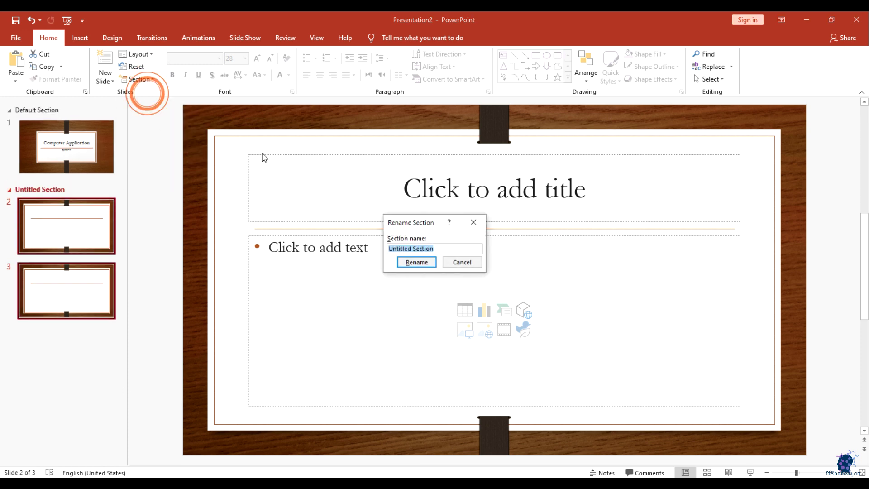
{"action": "left_click", "coordinate": [451, 263]}
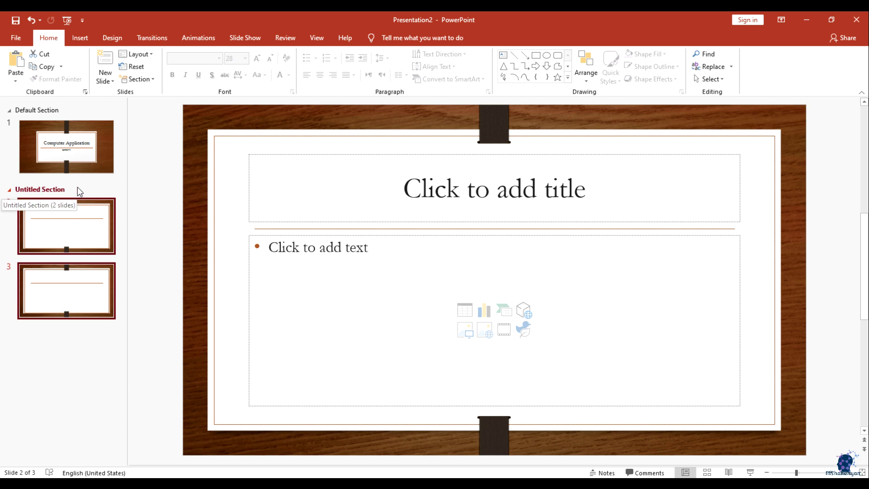
{"action": "left_click_drag", "start_coordinate": [78, 191], "coordinate": [169, 90]}
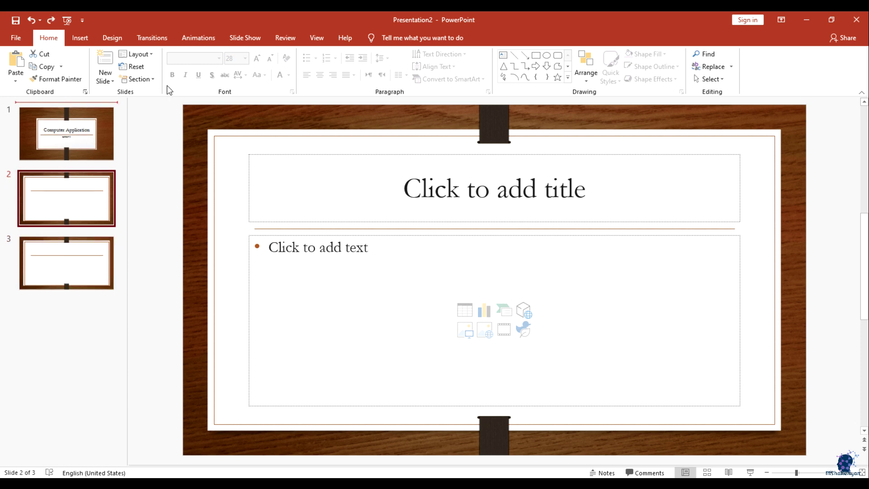
{"action": "left_click", "coordinate": [343, 212]}
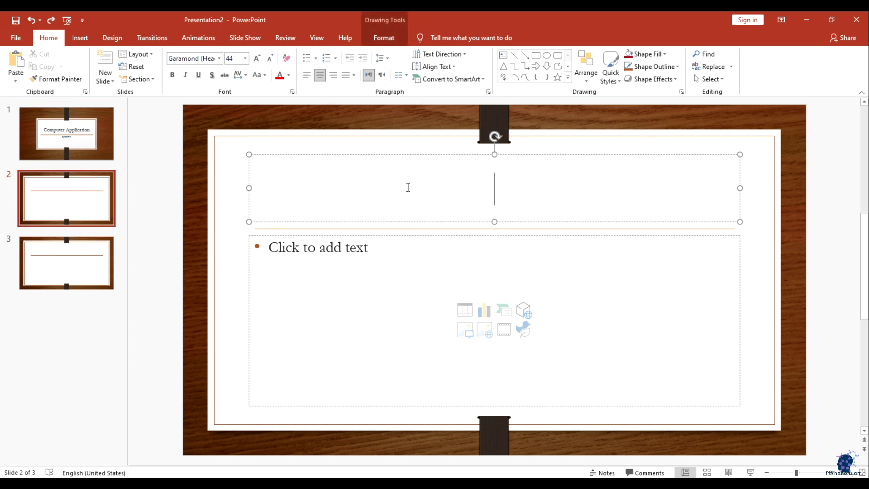
Step: Title slide 2 'Introduction' and type bullets Microsoft Word, Microsoft Power Point and Microsoft Excel
{"action": "type", "text": "Introduction"}
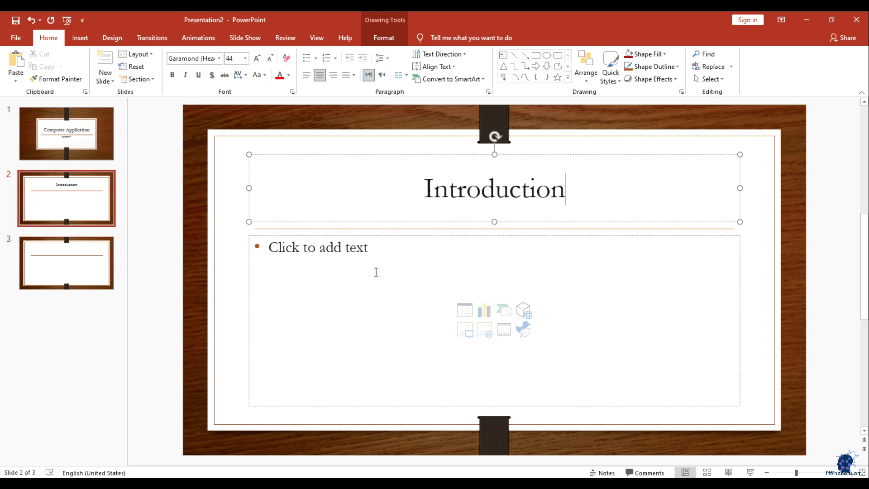
{"action": "left_click", "coordinate": [374, 270]}
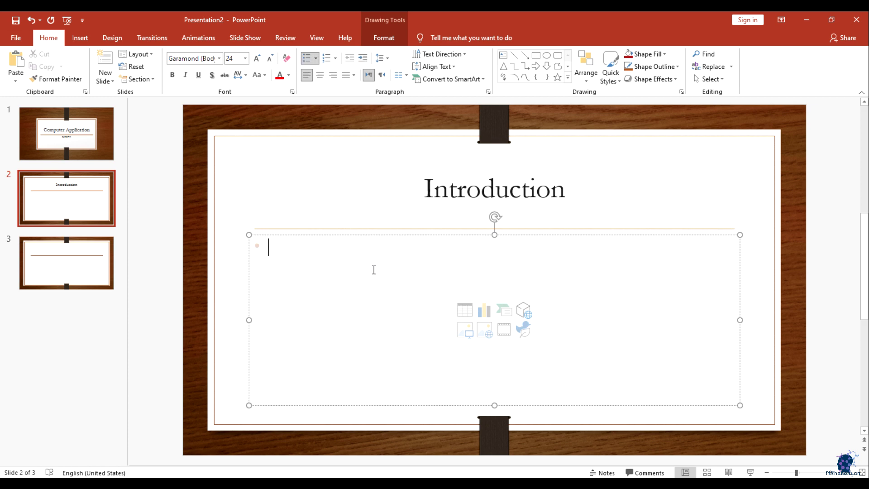
{"action": "type", "text": "Micro"}
{"action": "type", "text": "oft"}
{"action": "key", "text": "BackSpace"}
{"action": "key", "text": "BackSpace"}
{"action": "type", "text": "t Word Micro"}
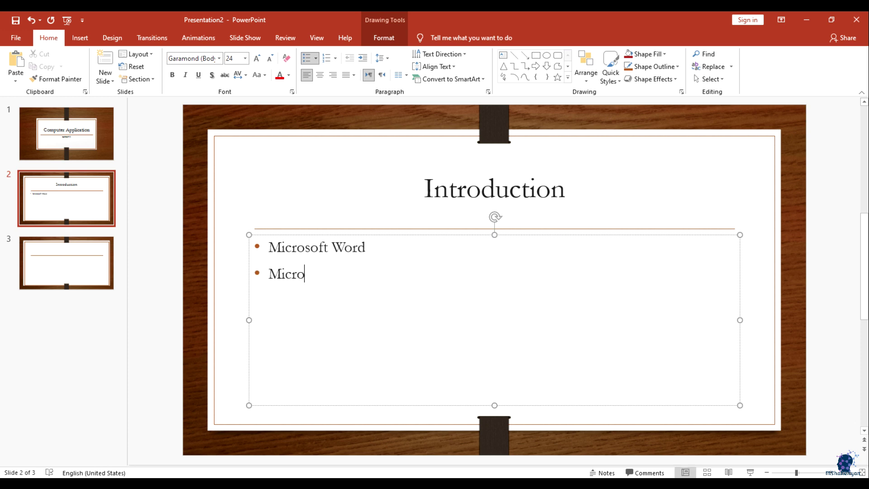
{"action": "type", "text": "so"}
{"action": "type", "text": "Por"}
{"action": "key", "text": "BackSpace"}
{"action": "type", "text": "wer Point"}
{"action": "key", "text": "BackSpace"}
{"action": "key", "text": "BackSpace"}
{"action": "key", "text": "BackSpace"}
{"action": "type", "text": "int"}
{"action": "key", "text": "Return"}
{"action": "type", "text": "Micors"}
{"action": "key", "text": "BackSpace"}
{"action": "key", "text": "BackSpace"}
{"action": "type", "text": "soft Exce"}
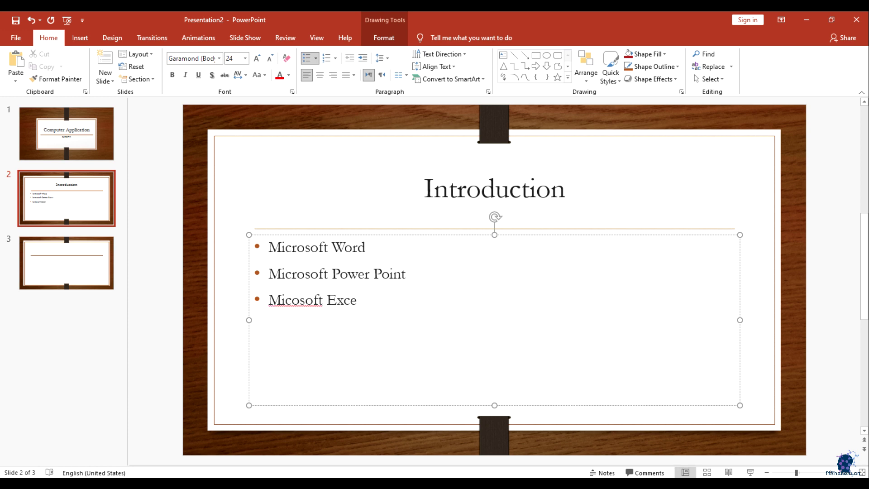
{"action": "left_click", "coordinate": [293, 300]}
{"action": "type", "text": "r"}
{"action": "left_click", "coordinate": [365, 301]}
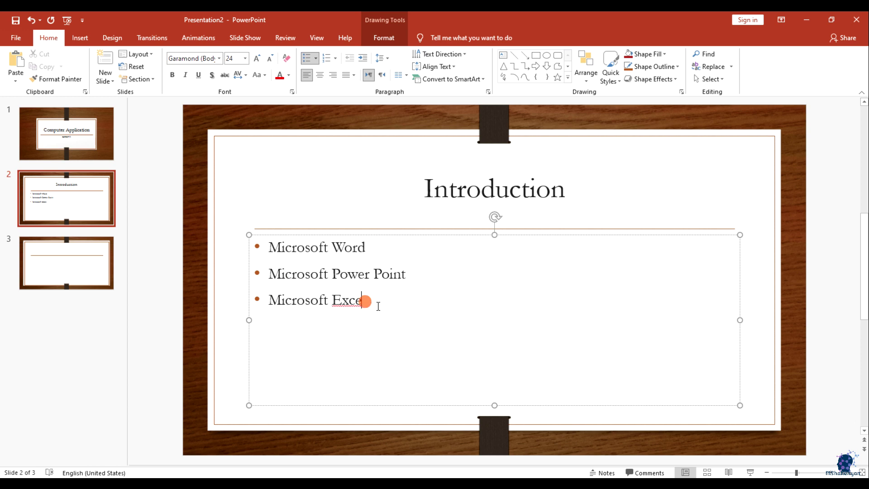
{"action": "type", "text": "l"}
Step: Remove the extra empty bullet and add blank lines between the three bullets
{"action": "key", "text": "Return"}
{"action": "left_click", "coordinate": [379, 313]}
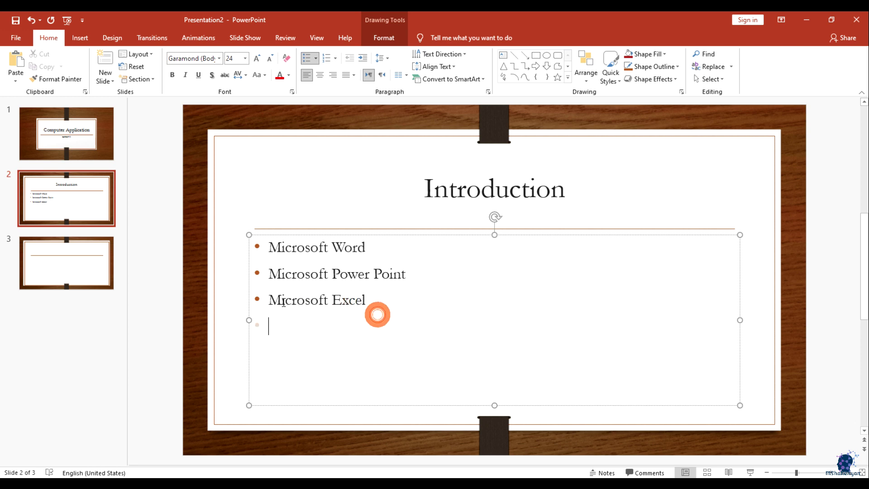
{"action": "key", "text": "ctrl+a"}
{"action": "left_click", "coordinate": [431, 304]}
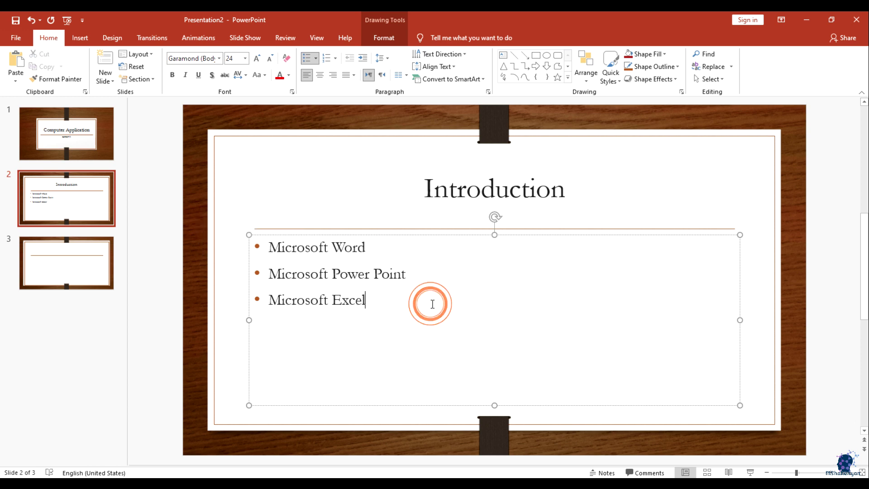
{"action": "left_click", "coordinate": [379, 247]}
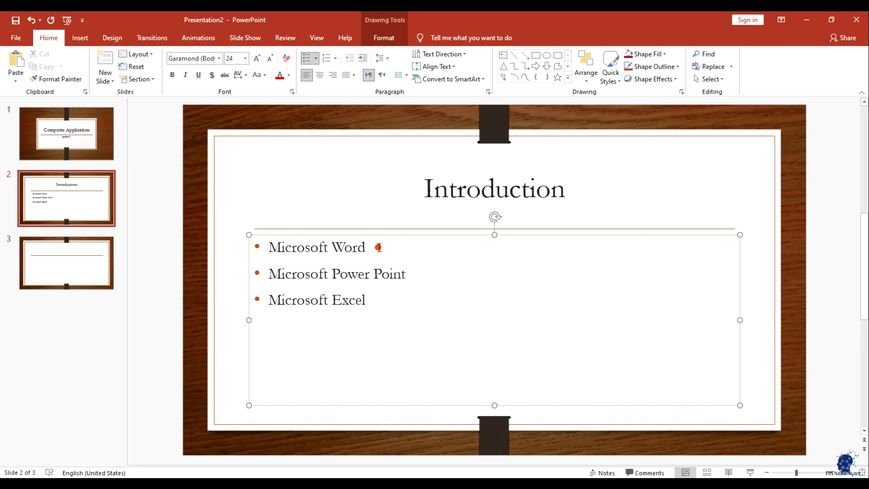
{"action": "key", "text": "Return"}
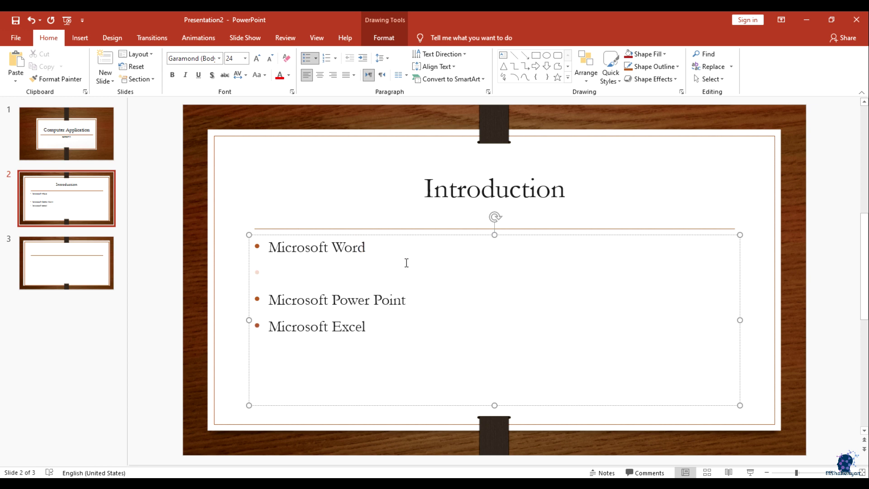
{"action": "left_click", "coordinate": [413, 304]}
{"action": "key", "text": "Return"}
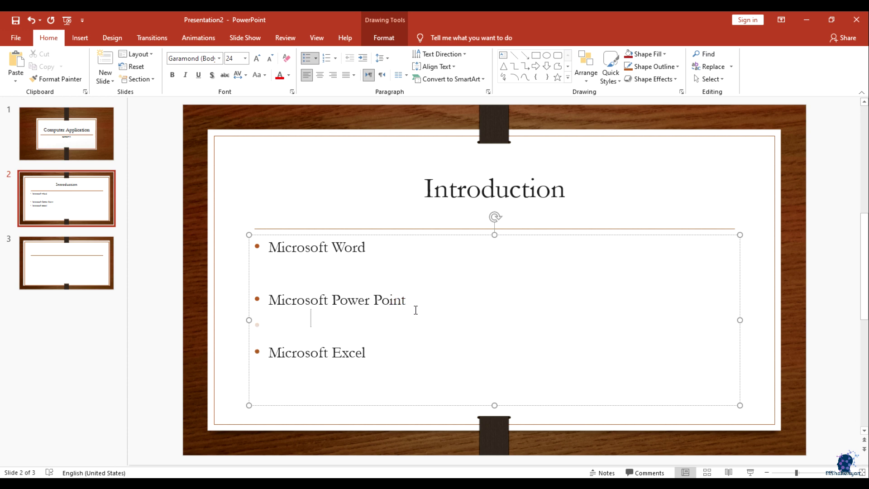
{"action": "left_click", "coordinate": [403, 351]}
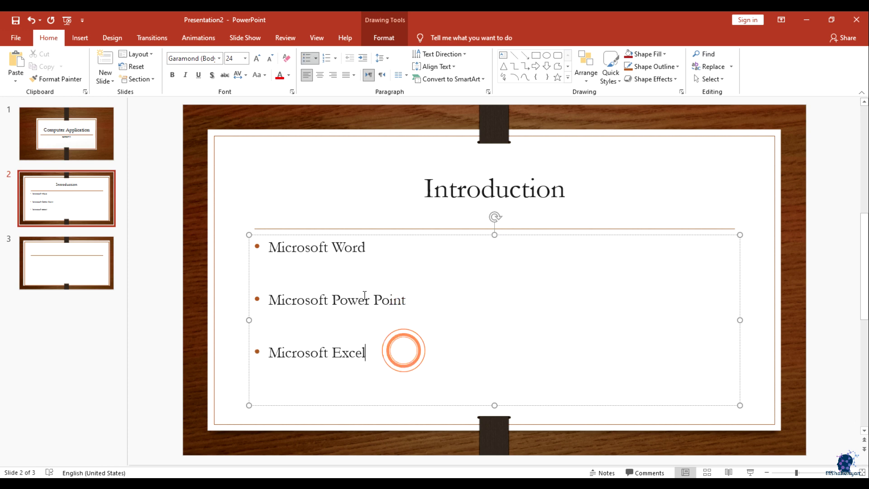
{"action": "left_click", "coordinate": [341, 284]}
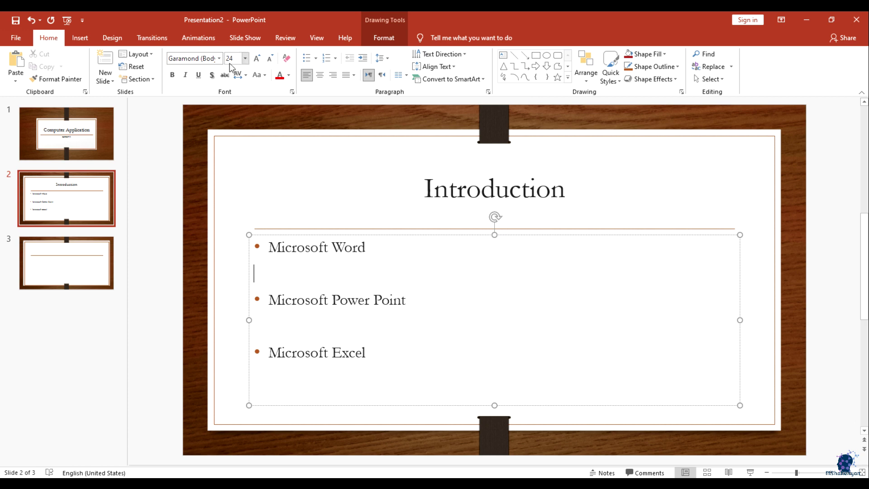
{"action": "triple_click", "coordinate": [369, 250]}
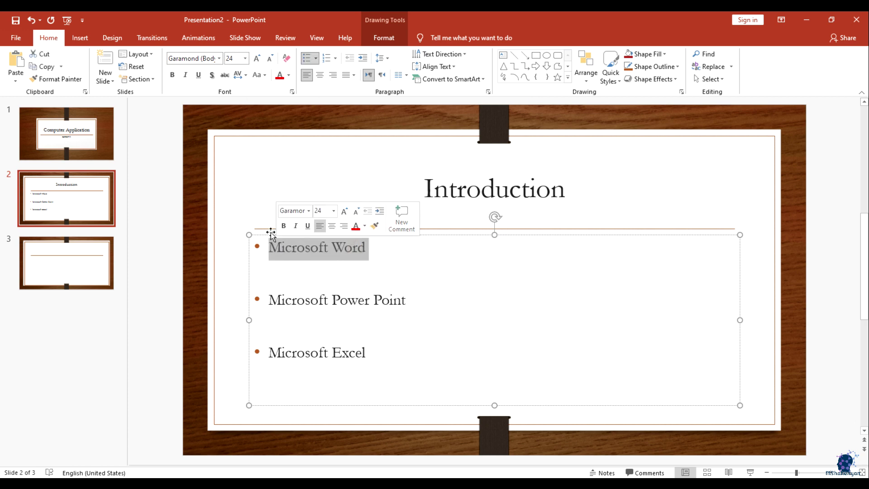
{"action": "left_click", "coordinate": [355, 264]}
{"action": "triple_click", "coordinate": [369, 248]}
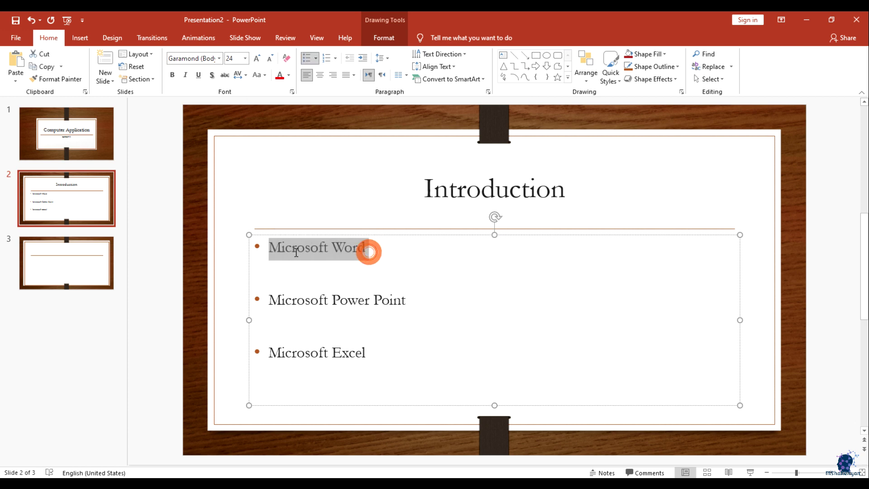
{"action": "left_click", "coordinate": [219, 59]}
{"action": "left_click", "coordinate": [219, 60]}
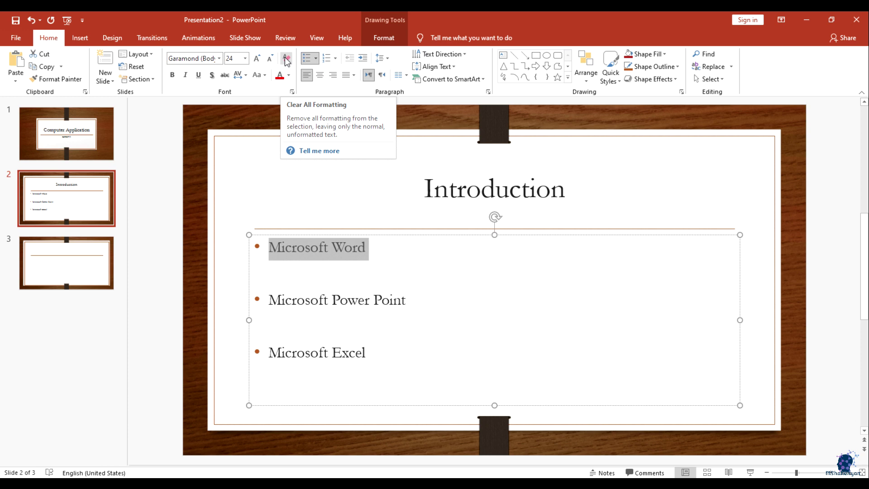
{"action": "left_click", "coordinate": [409, 336]}
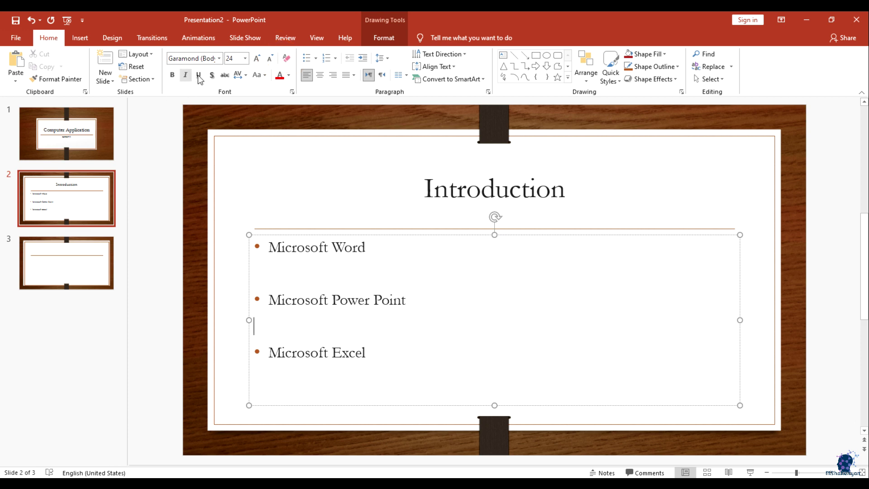
{"action": "left_click", "coordinate": [243, 77]}
{"action": "left_click", "coordinate": [244, 77]}
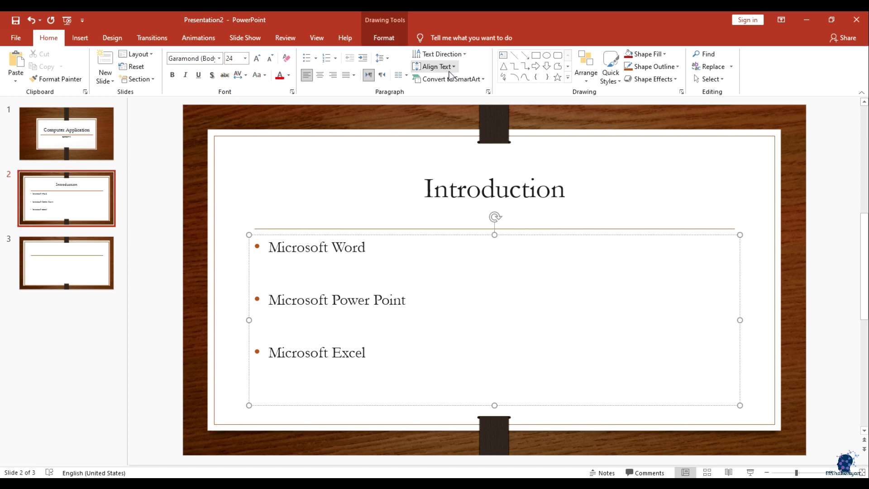
{"action": "left_click", "coordinate": [482, 79]}
{"action": "left_click", "coordinate": [481, 79]}
{"action": "left_click", "coordinate": [427, 290]}
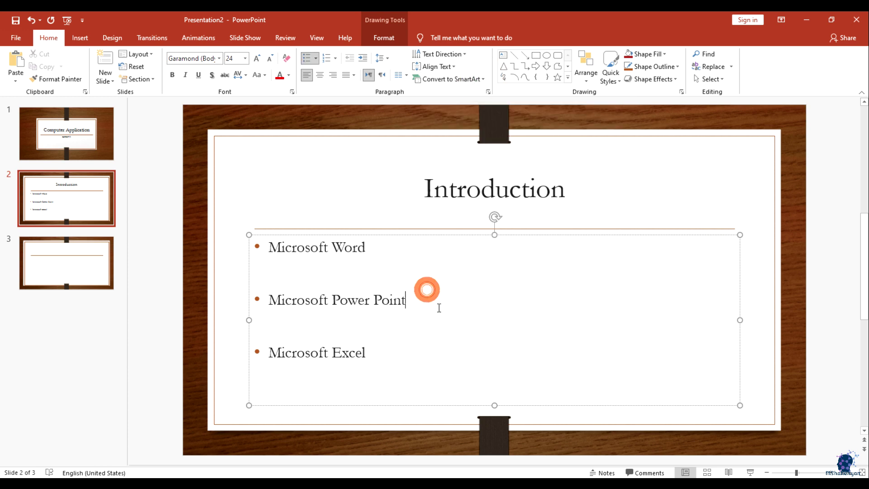
{"action": "mouse_move", "coordinate": [394, 356]}
{"action": "left_mouse_down"}
{"action": "mouse_move", "coordinate": [214, 281]}
{"action": "mouse_move", "coordinate": [213, 244]}
{"action": "left_mouse_up"}
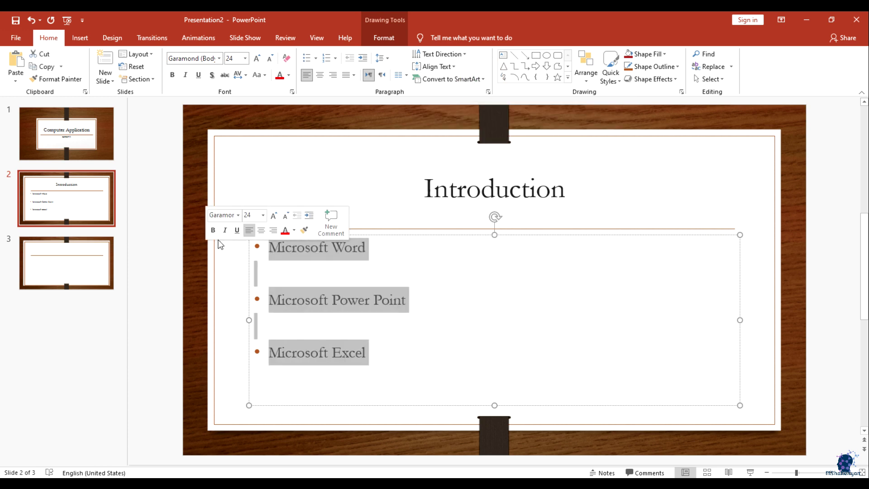
Step: Convert the bullets to a Vertical Chevron List SmartArt, then undo it back to plain bullets
{"action": "left_click", "coordinate": [482, 79]}
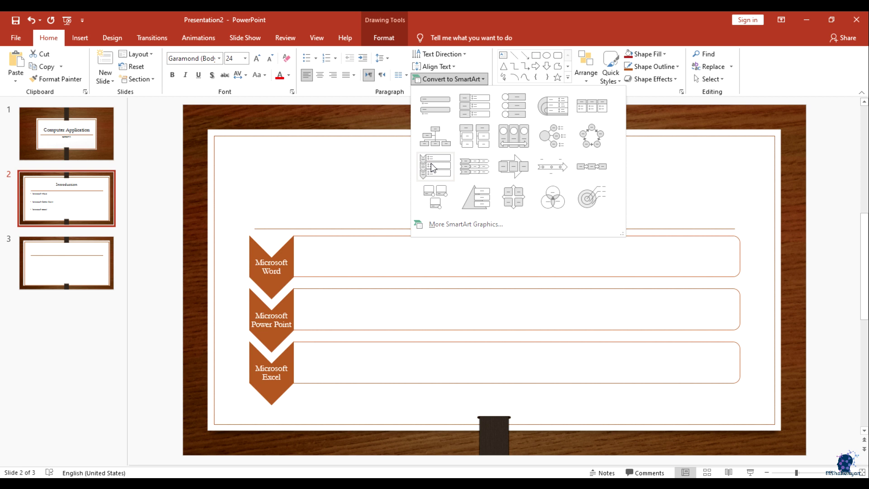
{"action": "left_click", "coordinate": [432, 168]}
{"action": "left_click", "coordinate": [372, 265]}
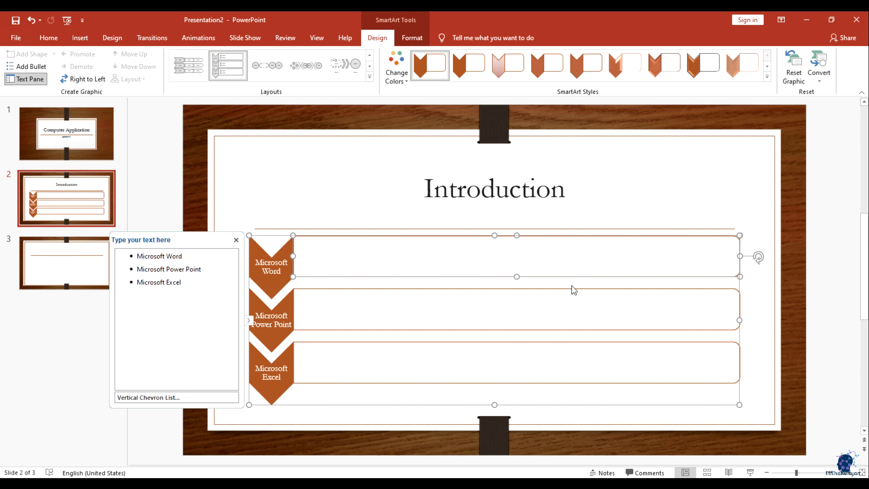
{"action": "key", "text": "ctrl+z"}
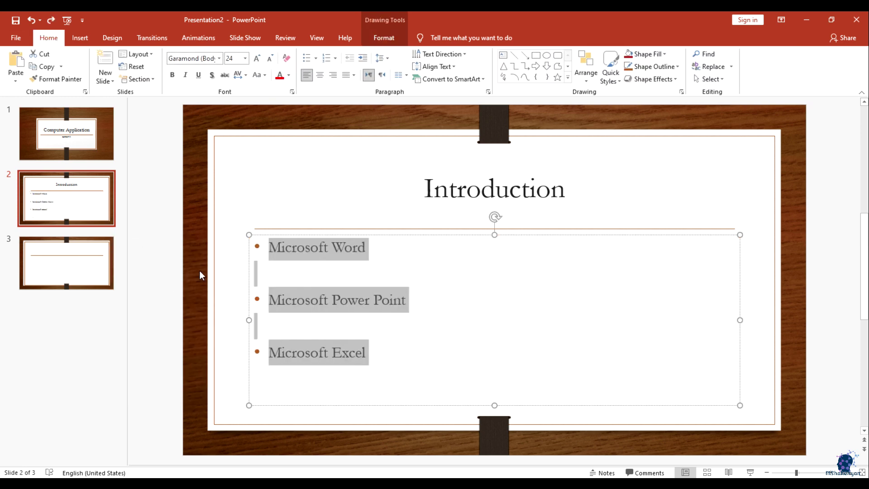
{"action": "left_click", "coordinate": [413, 288]}
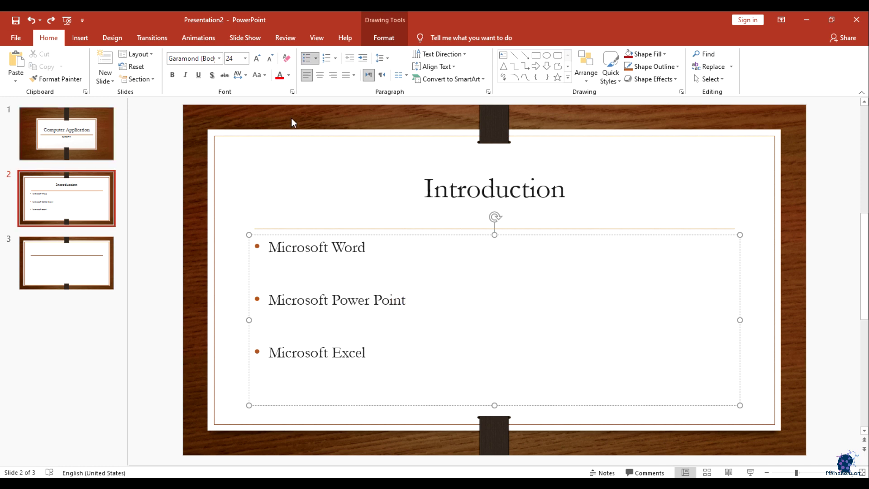
Step: Bring up the Transitions settings, deselect the bullet text, and switch to Slide Sorter view
{"action": "left_click", "coordinate": [143, 40]}
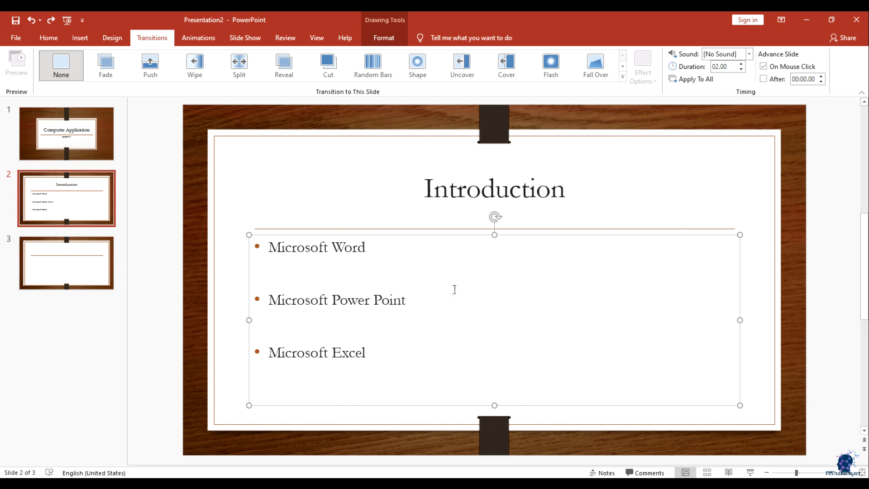
{"action": "triple_click", "coordinate": [372, 247]}
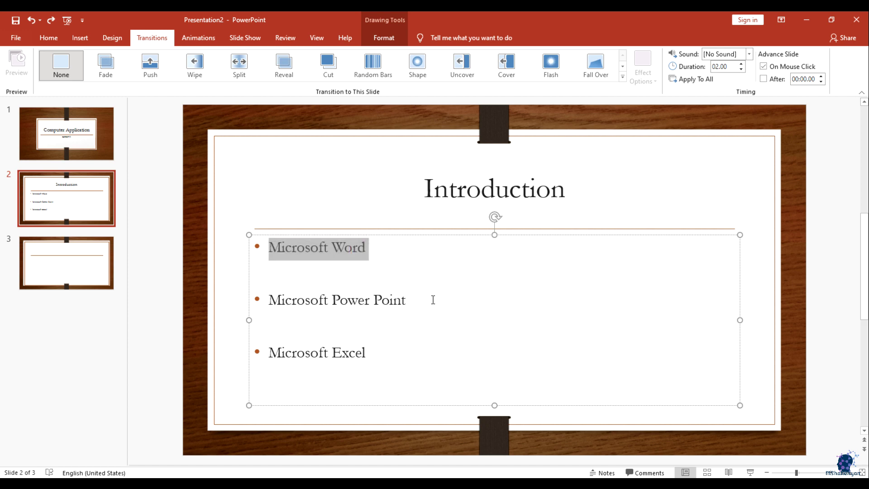
{"action": "left_click", "coordinate": [164, 353]}
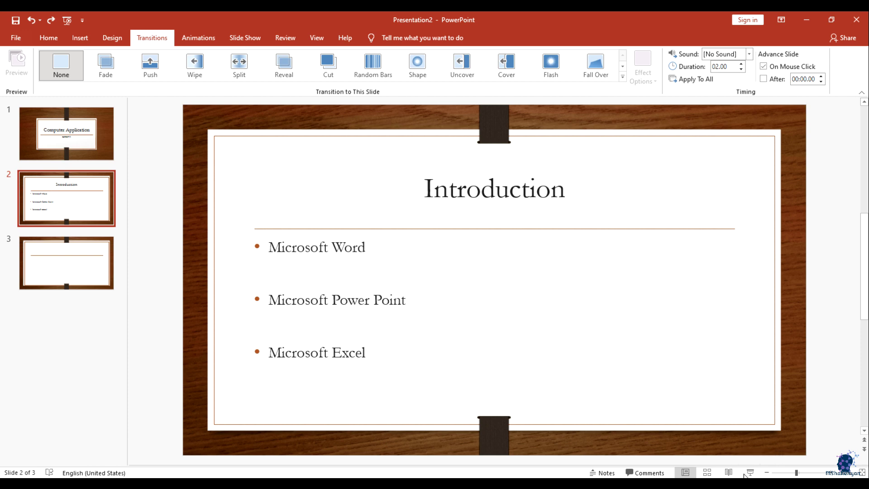
{"action": "left_click", "coordinate": [707, 472]}
{"action": "mouse_move", "coordinate": [335, 189]}
{"action": "left_mouse_down"}
{"action": "mouse_move", "coordinate": [364, 163]}
{"action": "mouse_move", "coordinate": [337, 186]}
{"action": "left_mouse_up"}
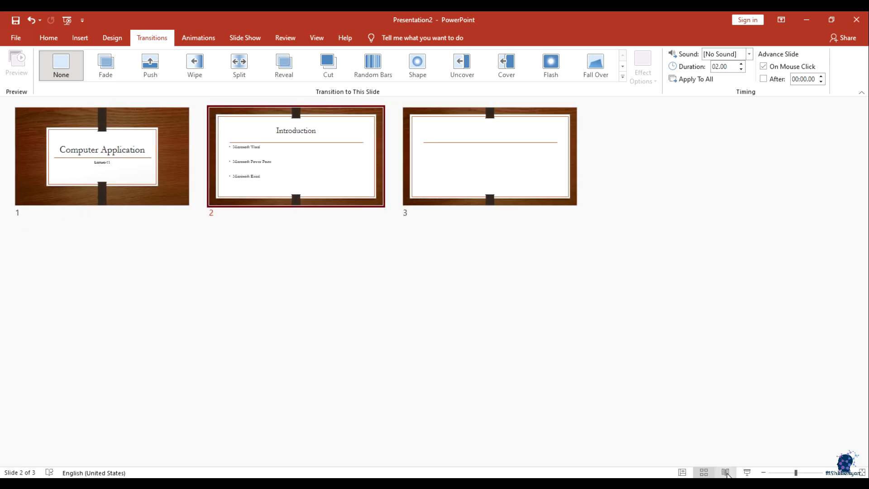
Step: Preview the slide show from slide 2, end it with Esc, and return to Normal view
{"action": "left_click", "coordinate": [747, 472]}
{"action": "scroll", "coordinate": [699, 286], "scroll_direction": "down", "scroll_amount": 1}
{"action": "scroll", "coordinate": [699, 286], "scroll_direction": "down", "scroll_amount": 1}
{"action": "scroll", "coordinate": [699, 285], "scroll_direction": "up", "scroll_amount": 1}
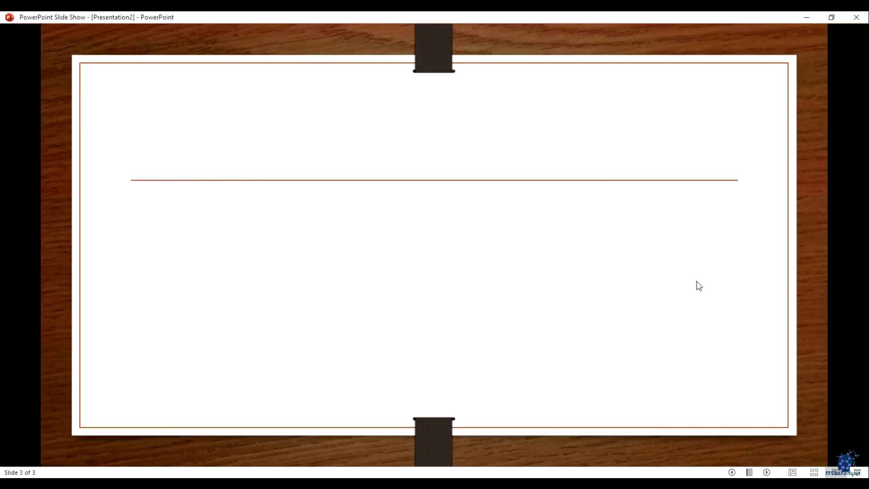
{"action": "key", "text": "Escape"}
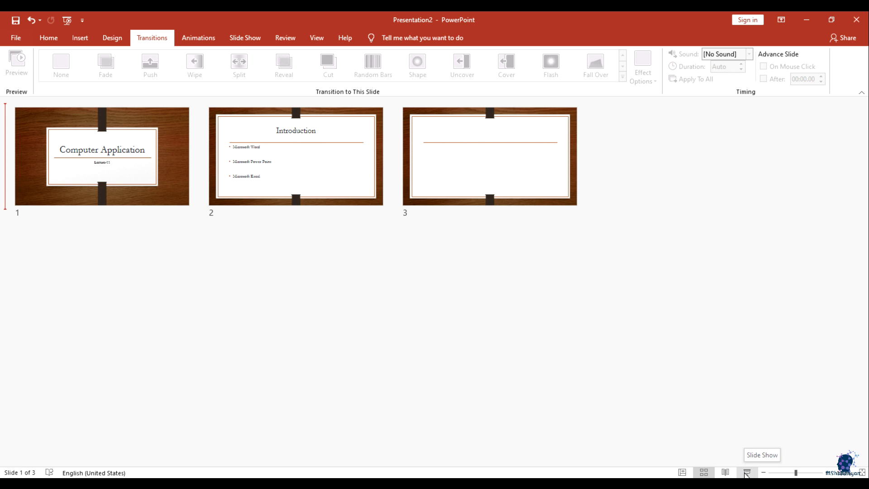
{"action": "left_click", "coordinate": [682, 472]}
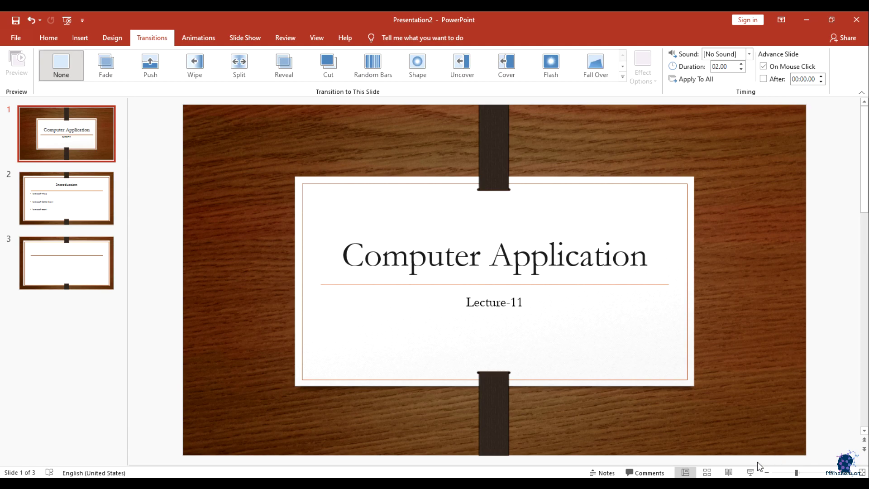
{"action": "left_click", "coordinate": [754, 471]}
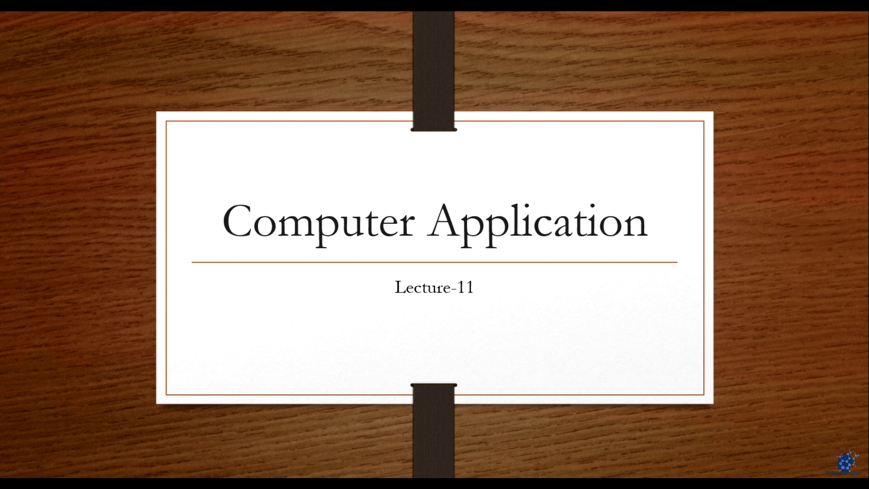
{"action": "key", "text": "Right"}
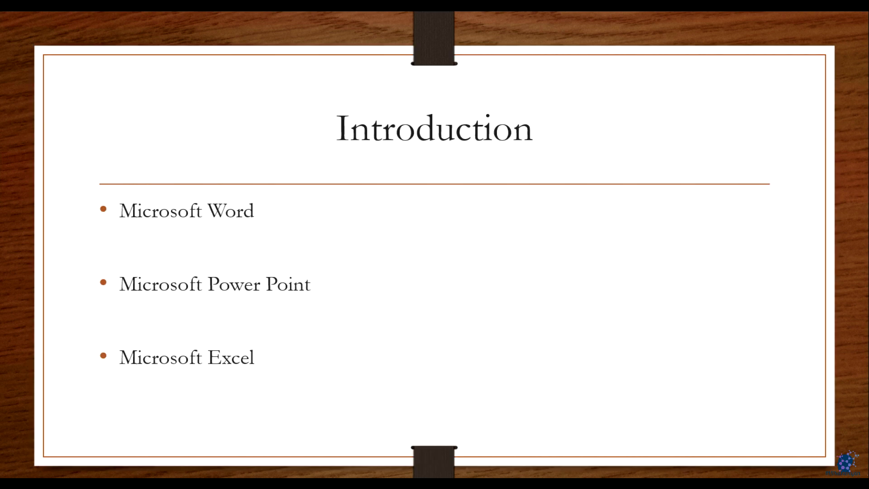
{"action": "key", "text": "Left"}
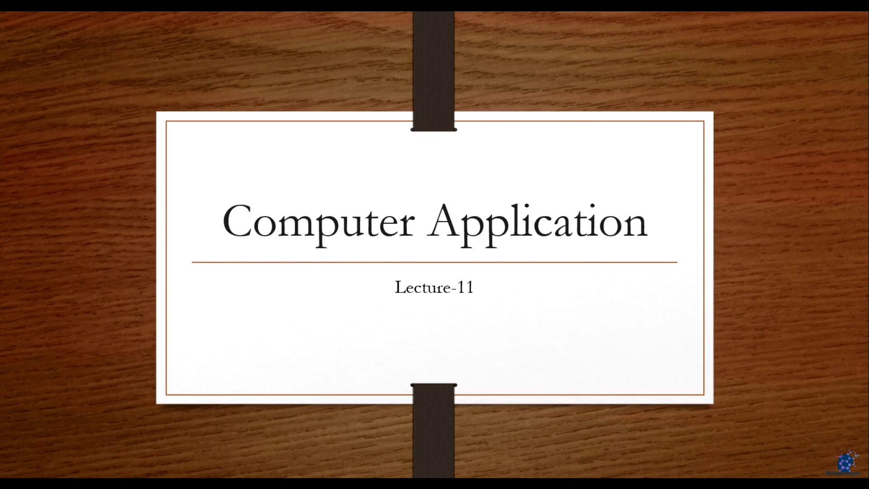
{"action": "key", "text": "Right"}
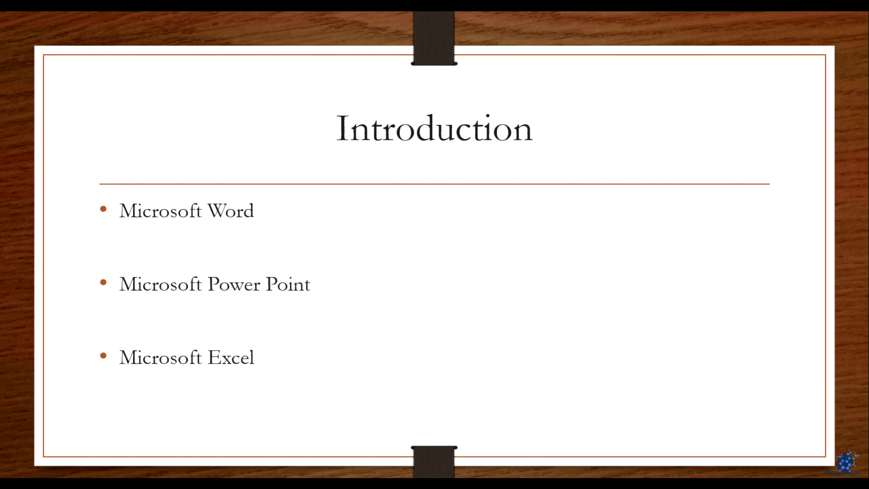
{"action": "key", "text": "Left"}
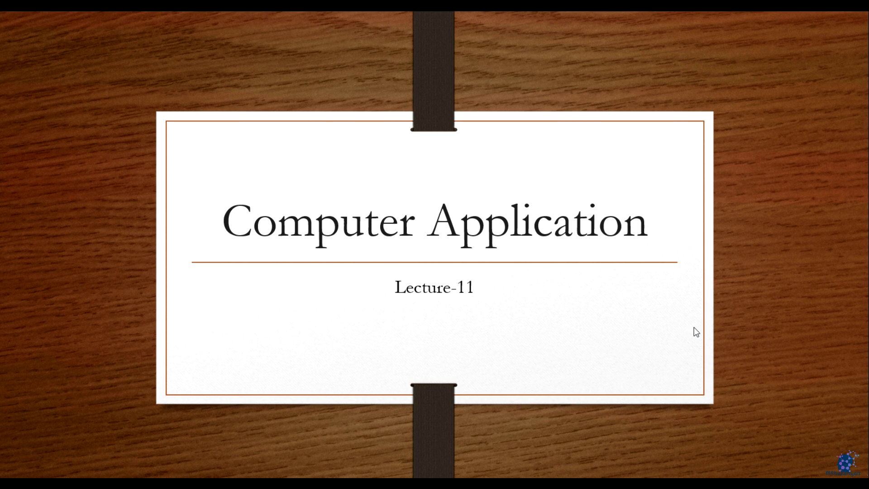
{"action": "left_click", "coordinate": [644, 314]}
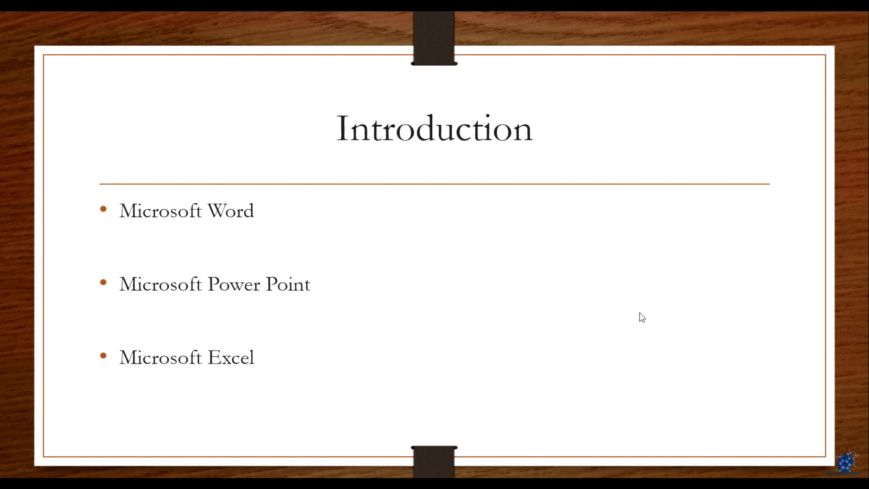
{"action": "key", "text": "Left"}
{"action": "key", "text": "Left"}
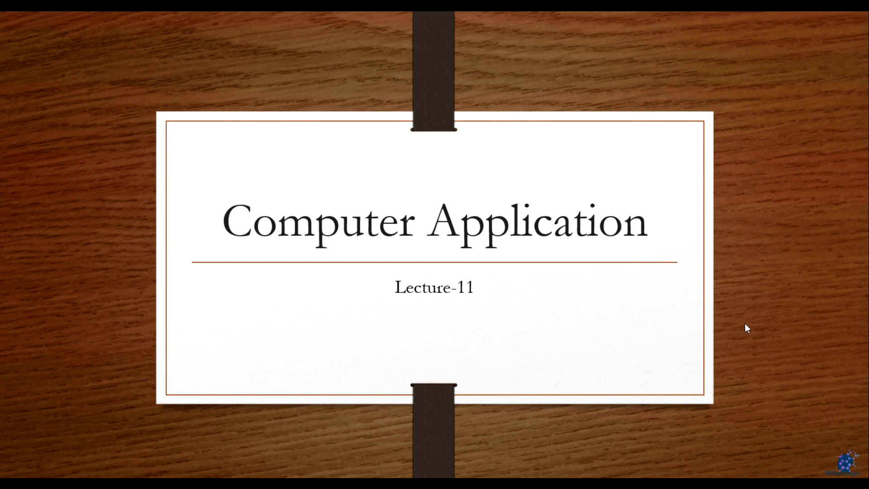
{"action": "key", "text": "Escape"}
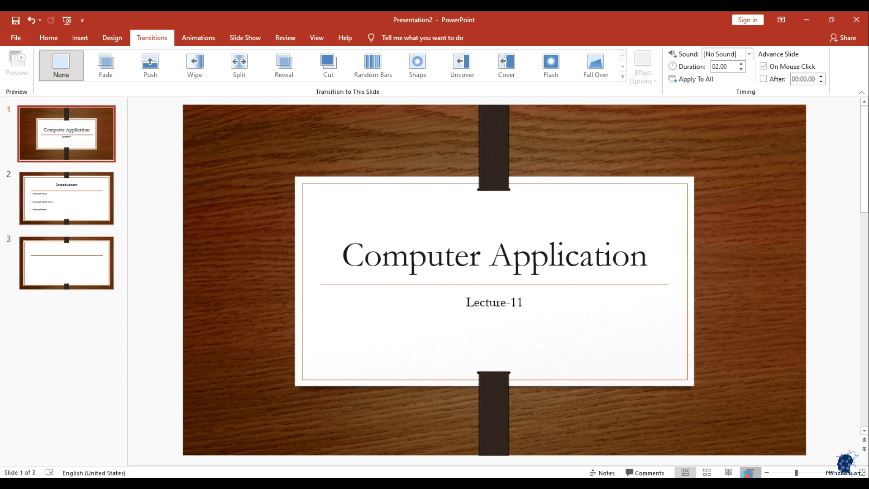
{"action": "left_click", "coordinate": [750, 473]}
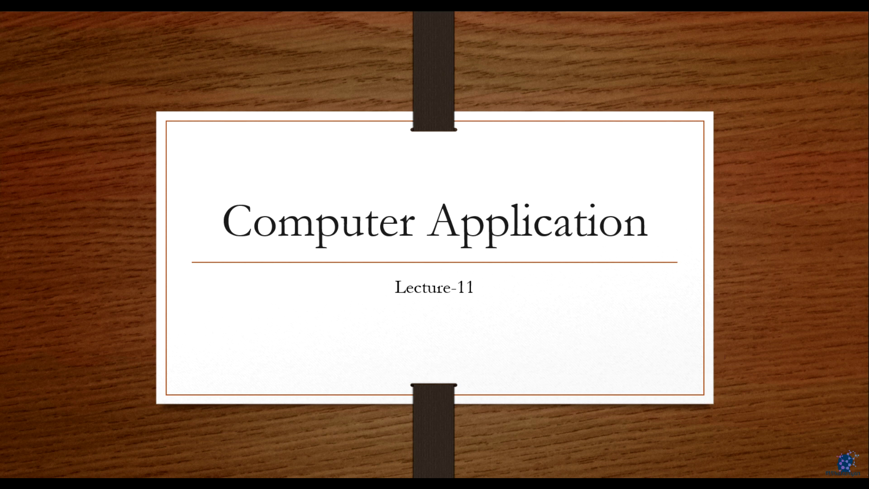
{"action": "key", "text": "Escape"}
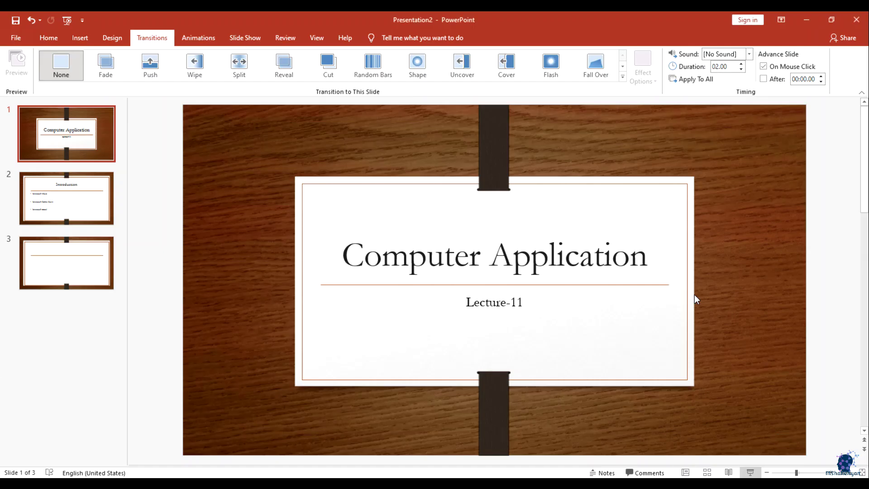
Step: Select slide 1 and highlight the 'Computer Application' title text
{"action": "left_click", "coordinate": [75, 133]}
{"action": "left_click", "coordinate": [586, 287]}
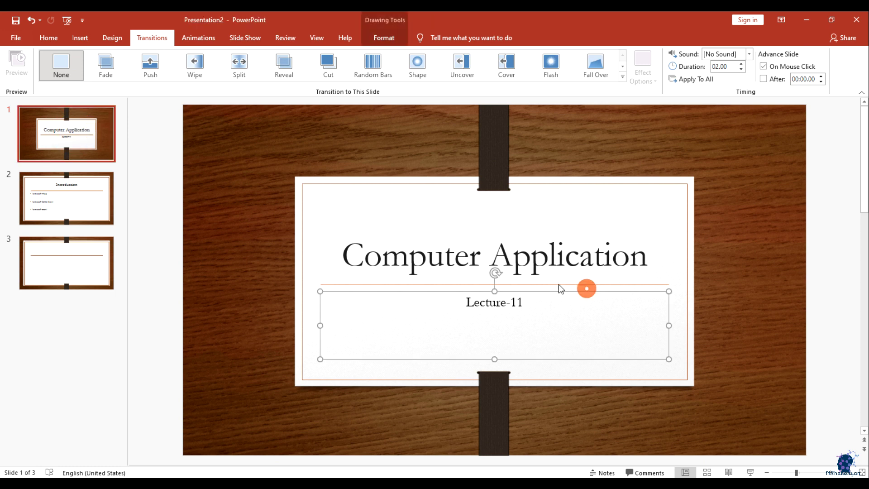
{"action": "left_click", "coordinate": [607, 253]}
{"action": "left_click_drag", "start_coordinate": [645, 258], "coordinate": [349, 263]}
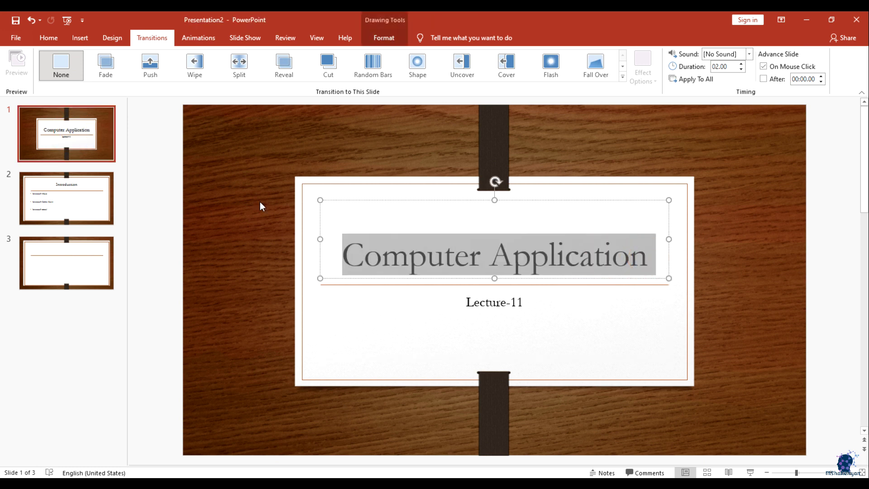
Step: Apply the Random Bars transition to the title slide, then move to the Introduction slide
{"action": "left_click", "coordinate": [151, 37]}
{"action": "left_click", "coordinate": [373, 66]}
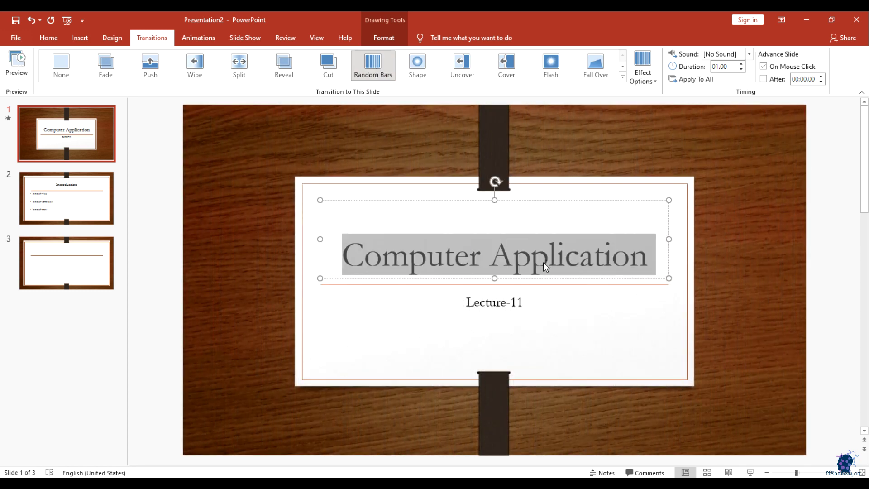
{"action": "left_click", "coordinate": [491, 254]}
{"action": "left_click", "coordinate": [556, 300]}
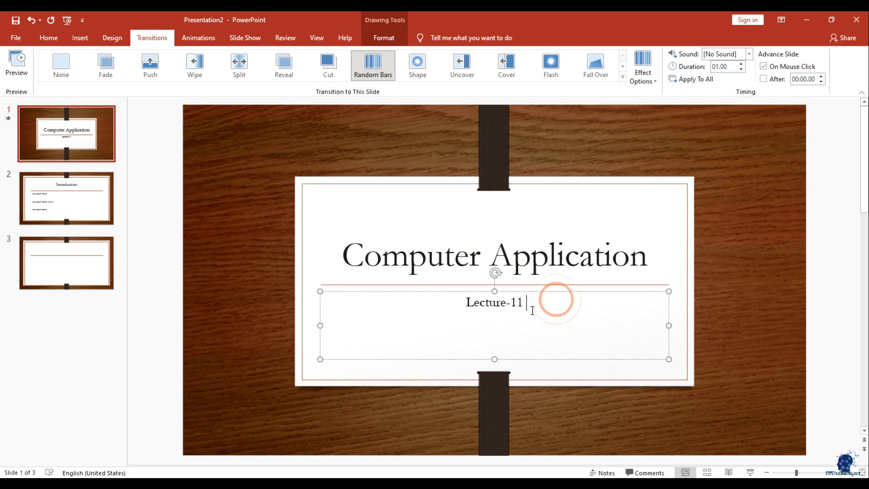
{"action": "left_click", "coordinate": [697, 251]}
{"action": "left_click", "coordinate": [59, 214]}
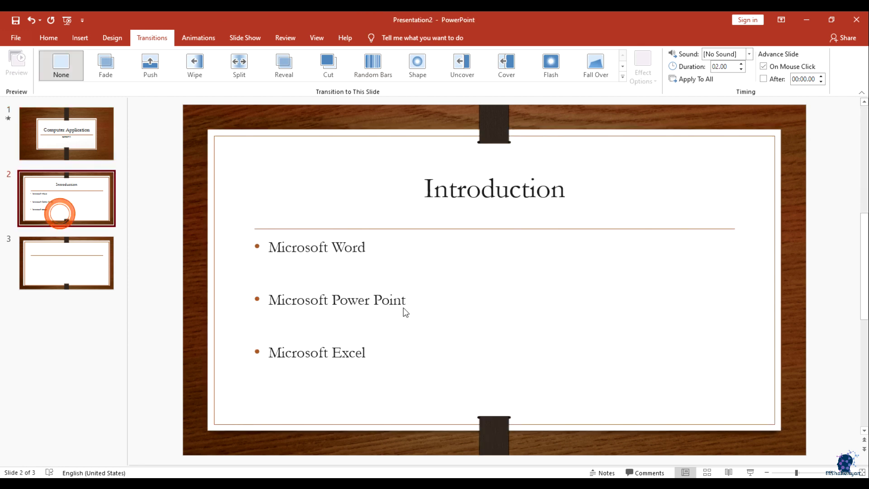
Step: Apply Cover to the Introduction slide, preview it, then start the show from slide 1
{"action": "left_click", "coordinate": [507, 71]}
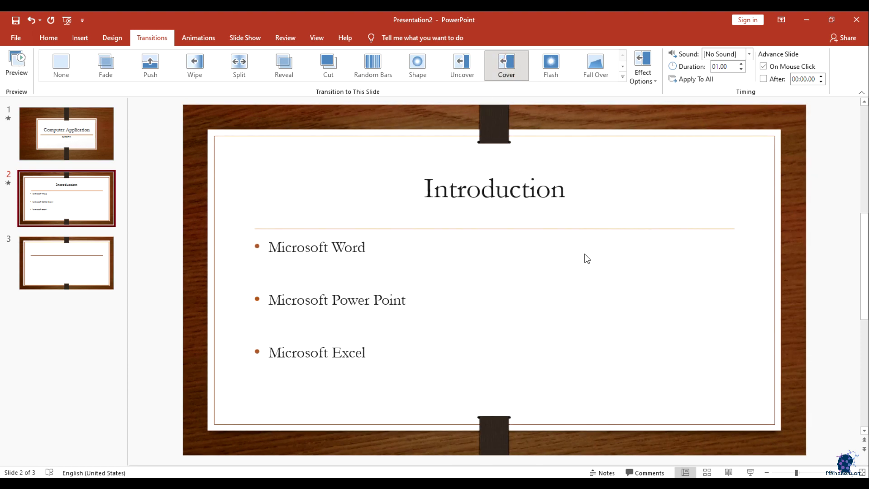
{"action": "left_click", "coordinate": [750, 472]}
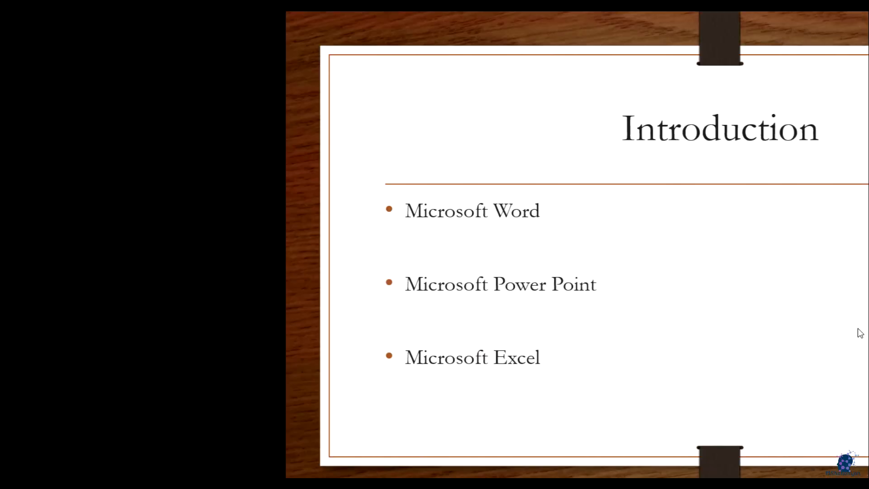
{"action": "key", "text": "Left"}
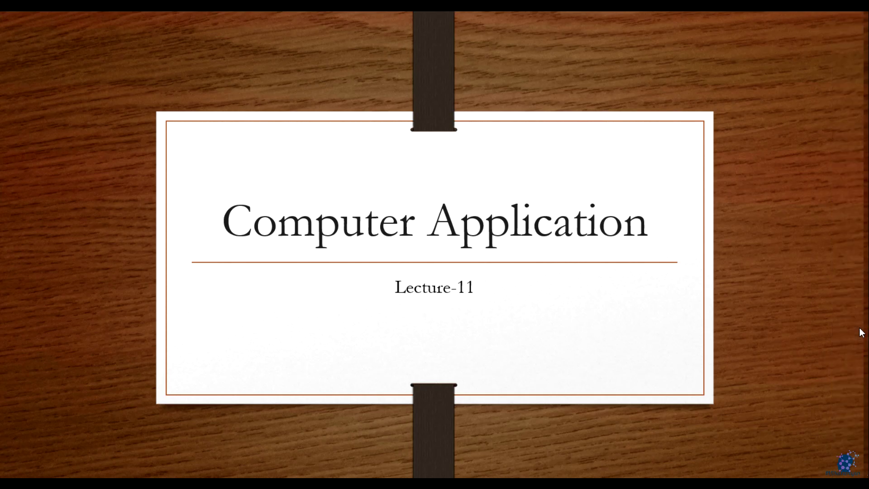
{"action": "key", "text": "Escape"}
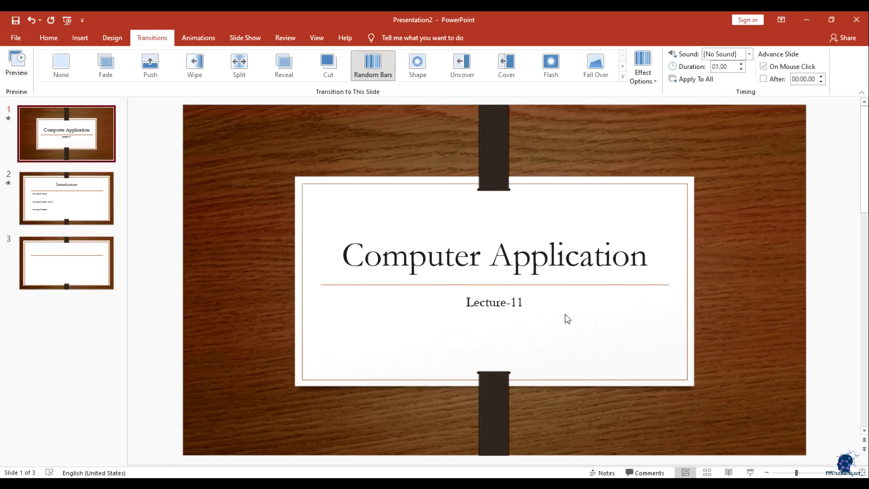
{"action": "left_click", "coordinate": [751, 474]}
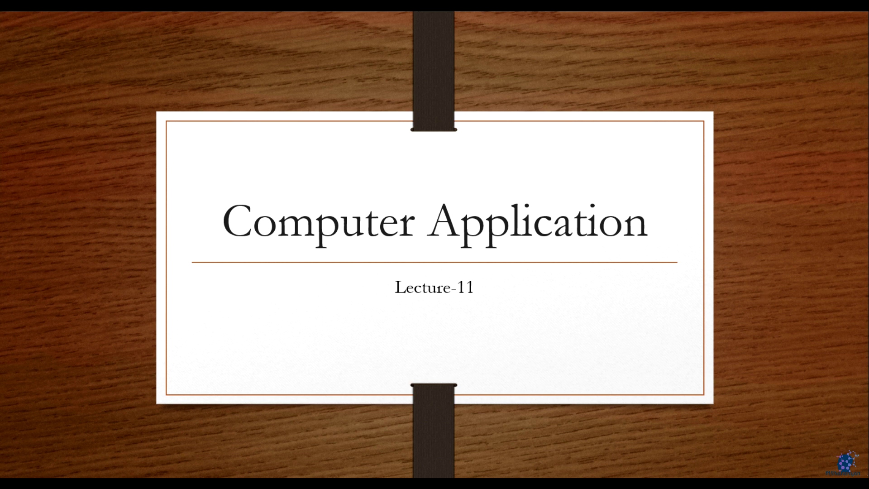
Step: Advance through the Introduction and third slides to the end-of-show screen and exit
{"action": "left_click", "coordinate": [766, 307]}
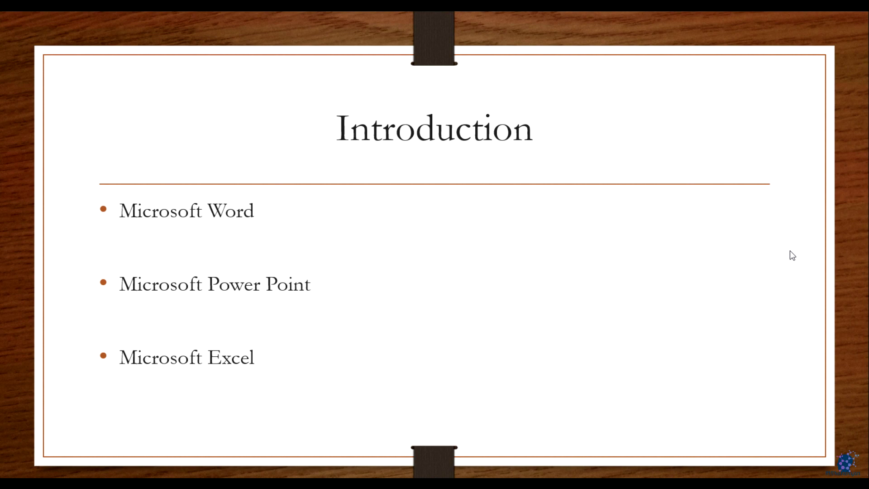
{"action": "left_click", "coordinate": [637, 288]}
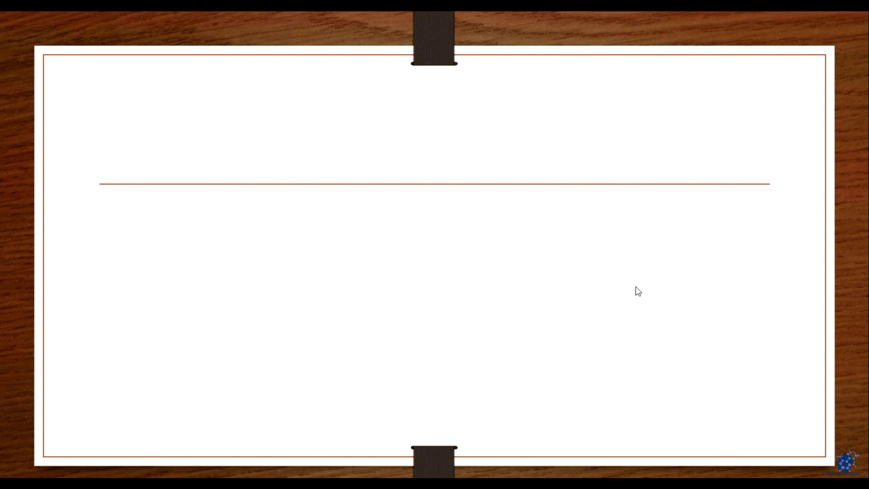
{"action": "left_click", "coordinate": [572, 320]}
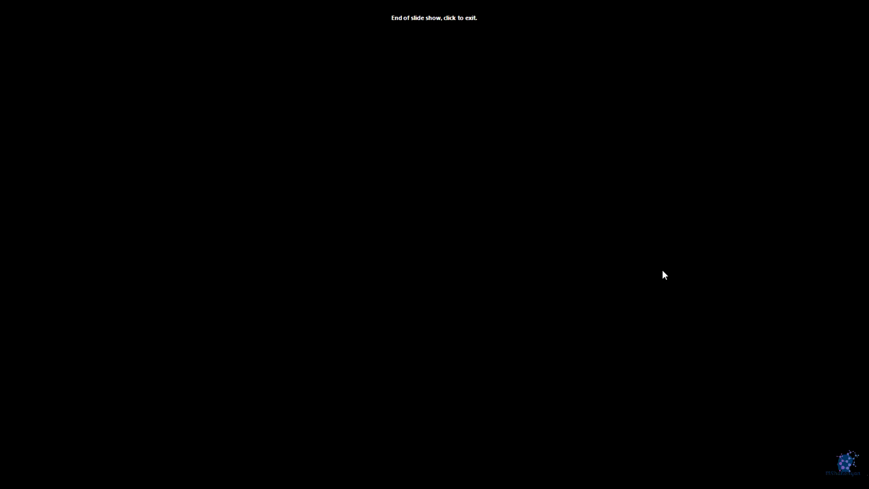
{"action": "left_click", "coordinate": [662, 271]}
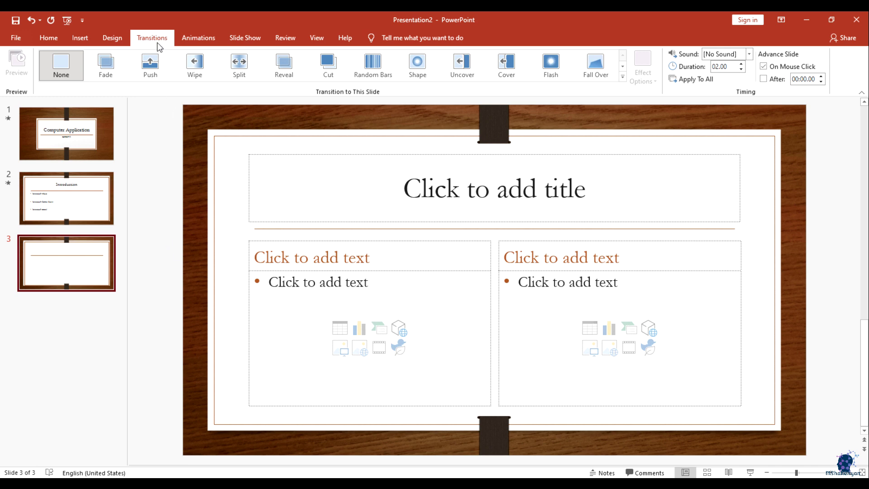
Step: Select the Introduction slide and browse the full transition gallery, keeping Cover applied
{"action": "left_click", "coordinate": [66, 208]}
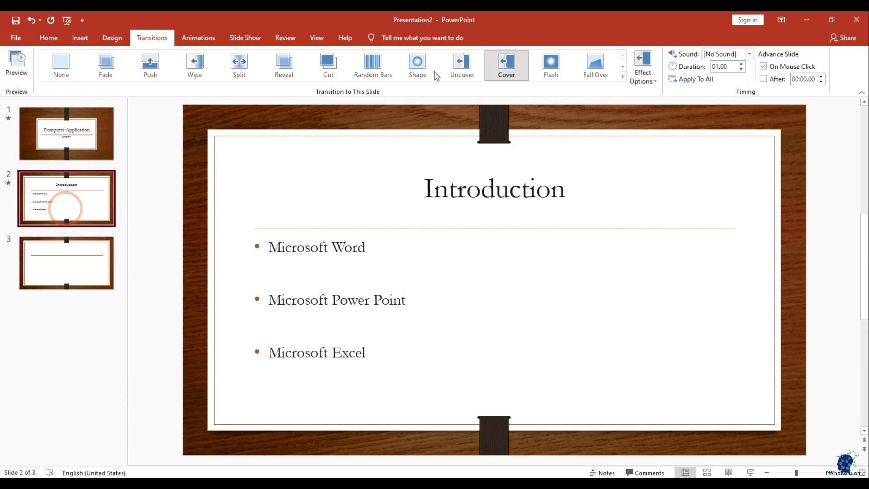
{"action": "left_click", "coordinate": [623, 77]}
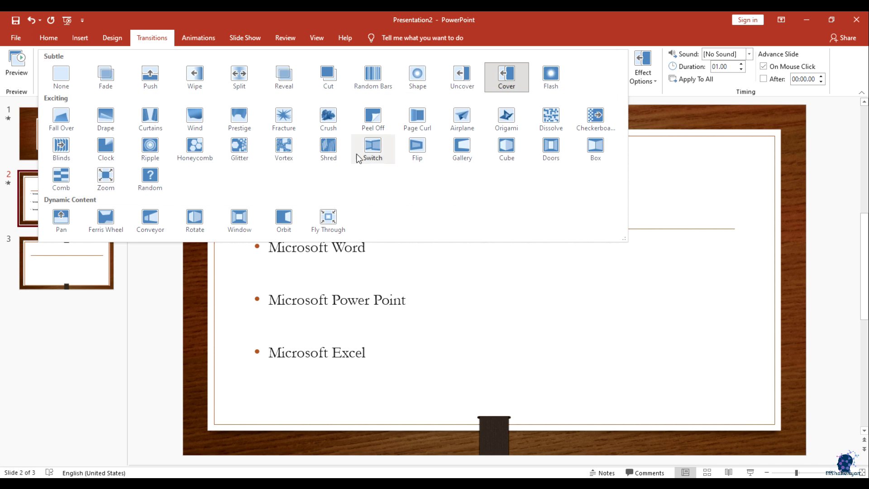
{"action": "left_click", "coordinate": [673, 182]}
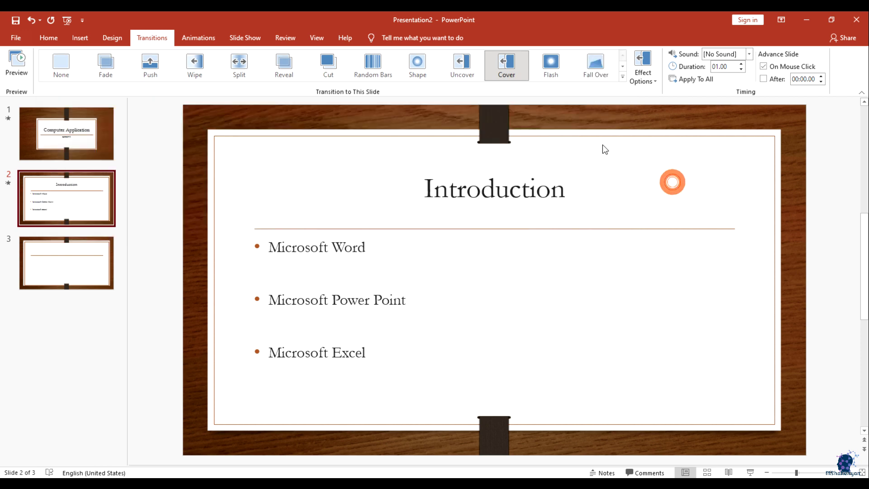
{"action": "left_click", "coordinate": [750, 54]}
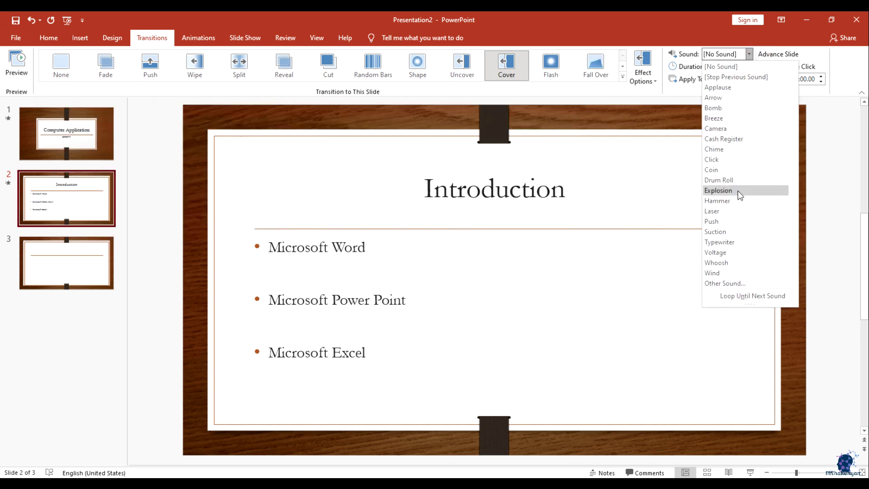
Step: Give the Introduction slide's Cover transition the Camera sound instead of Chime
{"action": "left_click", "coordinate": [725, 149]}
{"action": "left_click", "coordinate": [749, 54]}
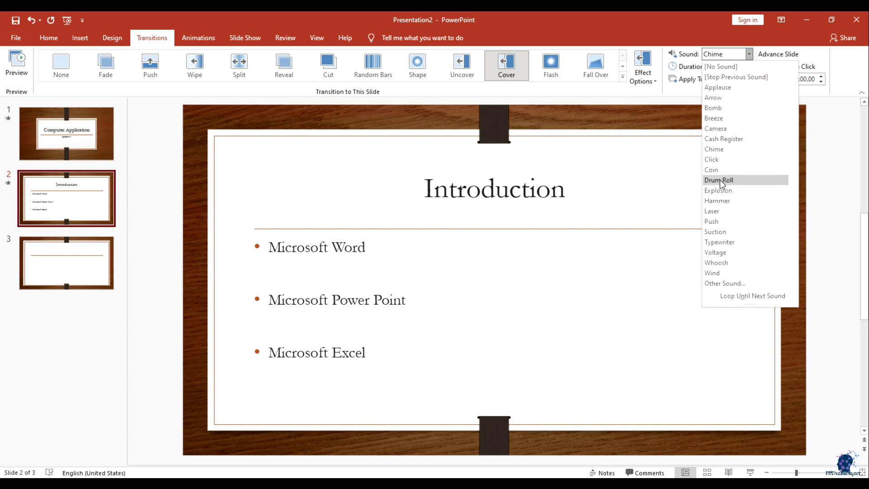
{"action": "left_click", "coordinate": [715, 128]}
Step: Play the slide show, advance to the Introduction slide to hear the sound, then exit
{"action": "left_click", "coordinate": [750, 472]}
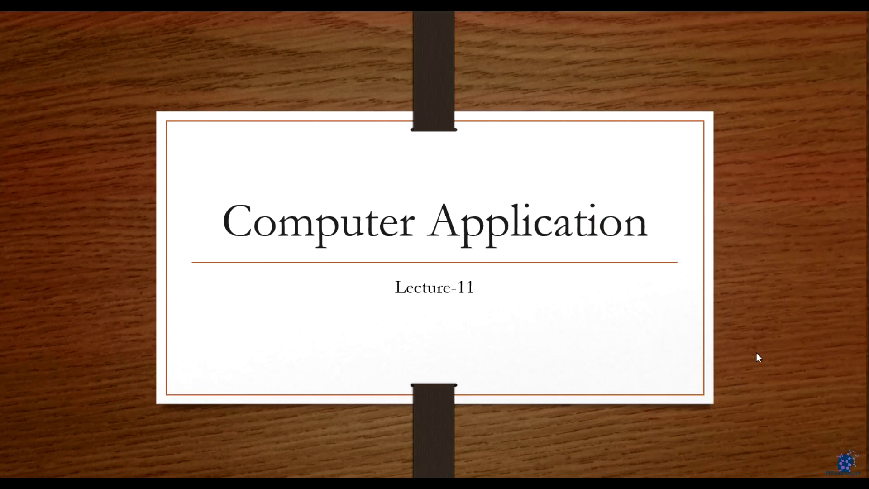
{"action": "left_click", "coordinate": [757, 352]}
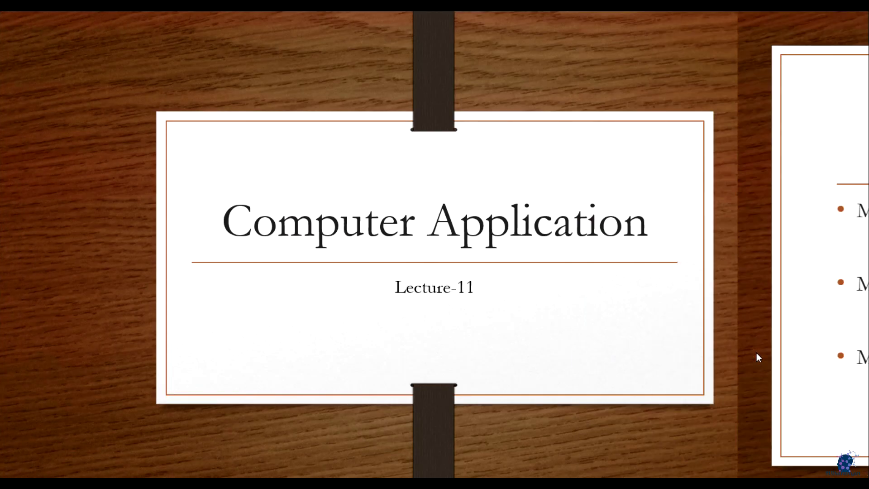
{"action": "key", "text": "Escape"}
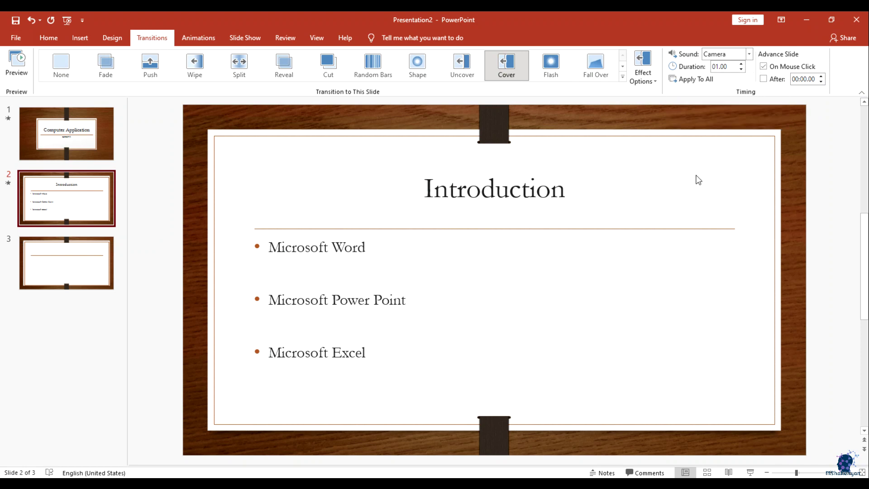
Step: Try Cover transition durations, raising it to 03.00 and then lowering it to 02.00
{"action": "left_click", "coordinate": [741, 63]}
{"action": "left_click", "coordinate": [742, 64]}
{"action": "left_click", "coordinate": [741, 64]}
{"action": "left_click", "coordinate": [741, 64]}
{"action": "left_click", "coordinate": [741, 64]}
{"action": "left_click", "coordinate": [742, 63]}
{"action": "left_click", "coordinate": [741, 64]}
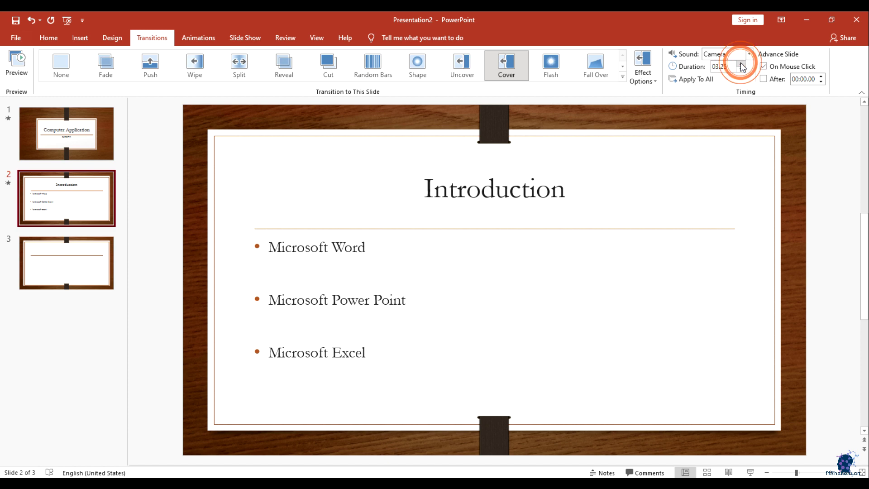
{"action": "left_click", "coordinate": [742, 70]}
{"action": "left_click", "coordinate": [742, 71]}
{"action": "left_click", "coordinate": [742, 70]}
{"action": "left_click", "coordinate": [742, 70]}
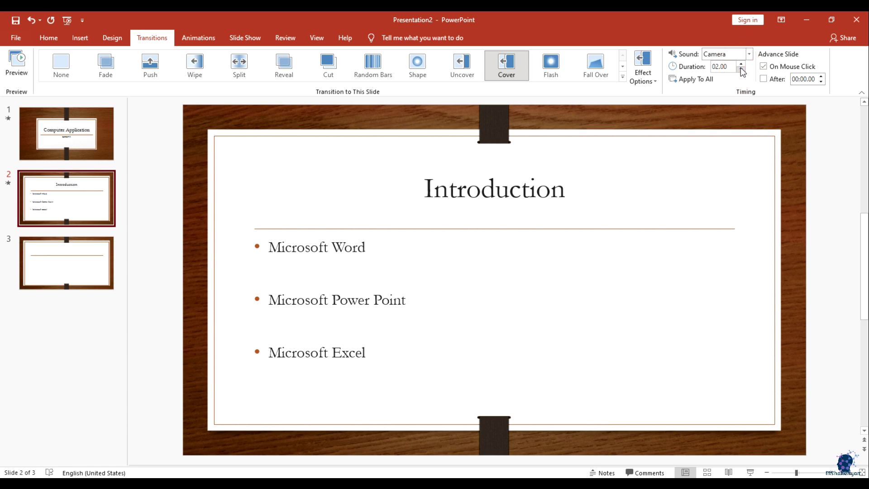
Step: Set the transition duration to 04.00 and watch it in the slide show, then exit
{"action": "left_click", "coordinate": [741, 65]}
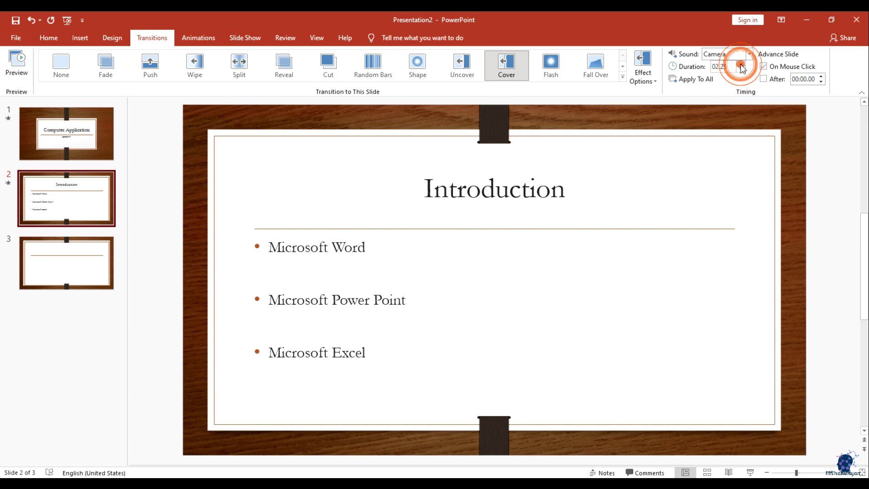
{"action": "left_click", "coordinate": [741, 65]}
{"action": "left_click", "coordinate": [741, 64]}
{"action": "left_click", "coordinate": [741, 65]}
{"action": "left_click", "coordinate": [742, 65]}
{"action": "left_click", "coordinate": [741, 65]}
{"action": "left_click", "coordinate": [741, 64]}
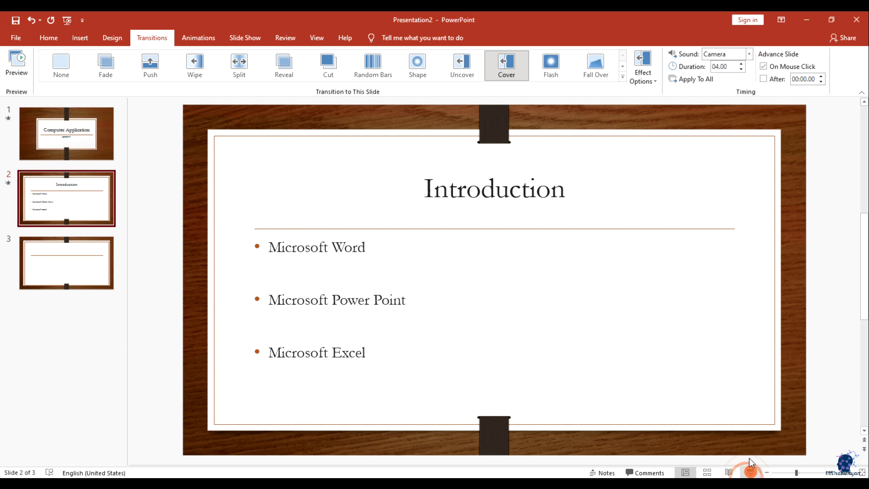
{"action": "left_click", "coordinate": [751, 472]}
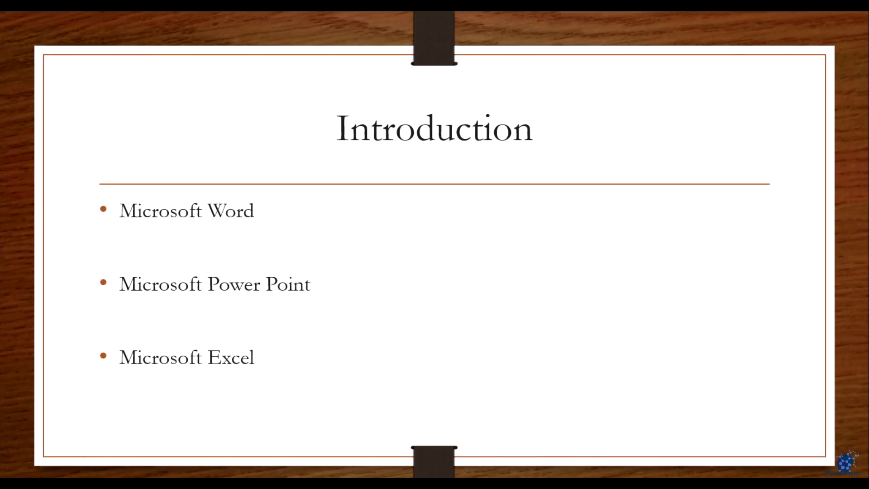
{"action": "key", "text": "Escape"}
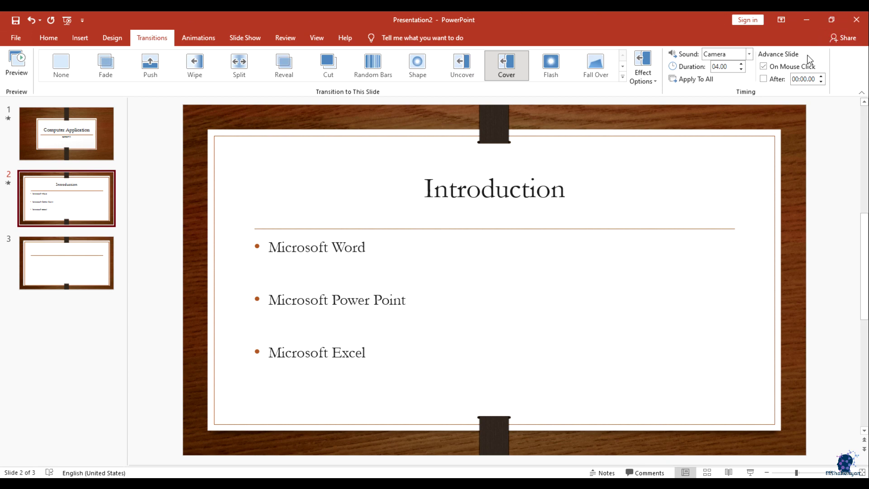
Step: Turn on Advance Slide After at 00:05.00, then run the show from the Computer Application slide
{"action": "left_click", "coordinate": [781, 67]}
{"action": "left_click", "coordinate": [822, 76]}
{"action": "left_click", "coordinate": [821, 81]}
{"action": "left_click", "coordinate": [822, 77]}
{"action": "left_click", "coordinate": [821, 77]}
{"action": "triple_click", "coordinate": [821, 76]}
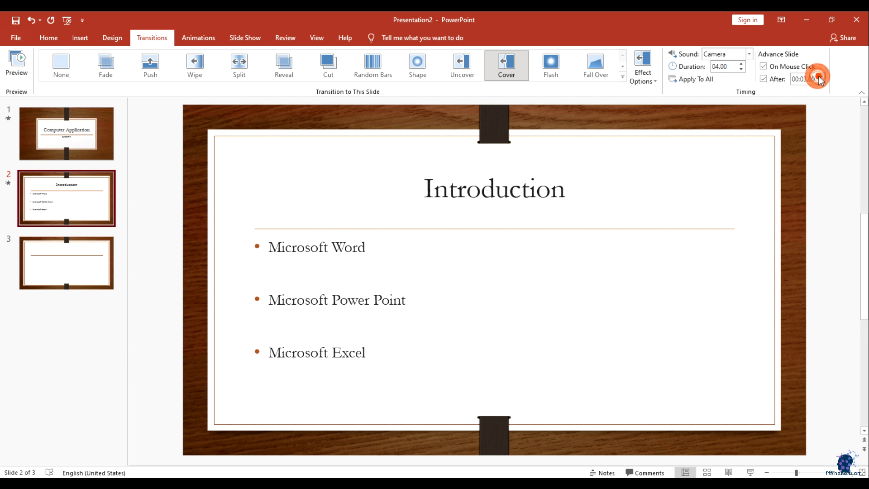
{"action": "left_click", "coordinate": [46, 140]}
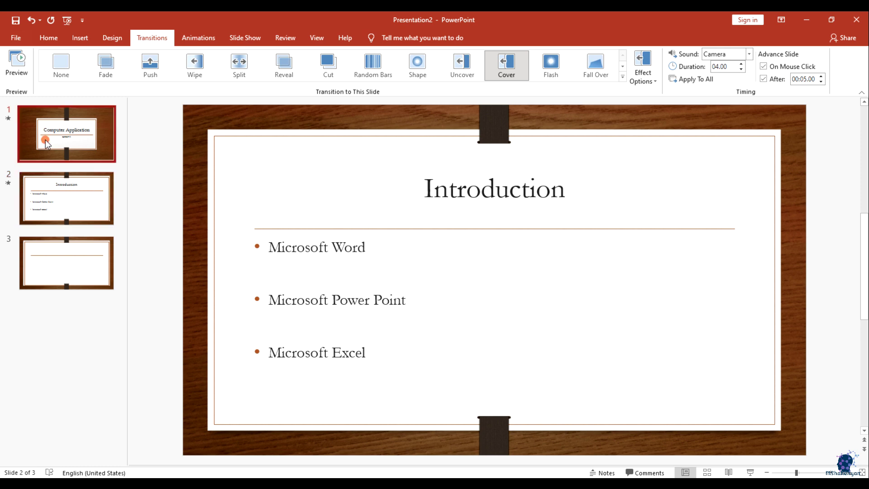
{"action": "left_click", "coordinate": [750, 472]}
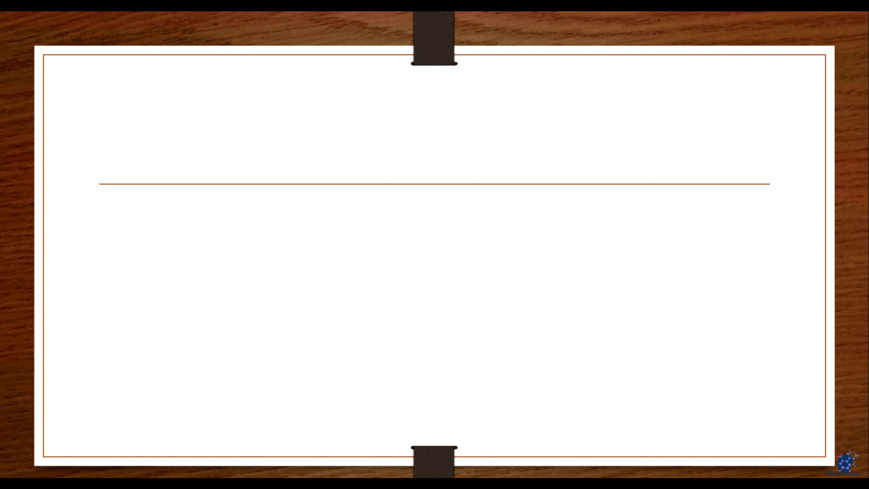
Step: Let the show play through to the blank third slide, then exit with Esc
{"action": "key", "text": "Escape"}
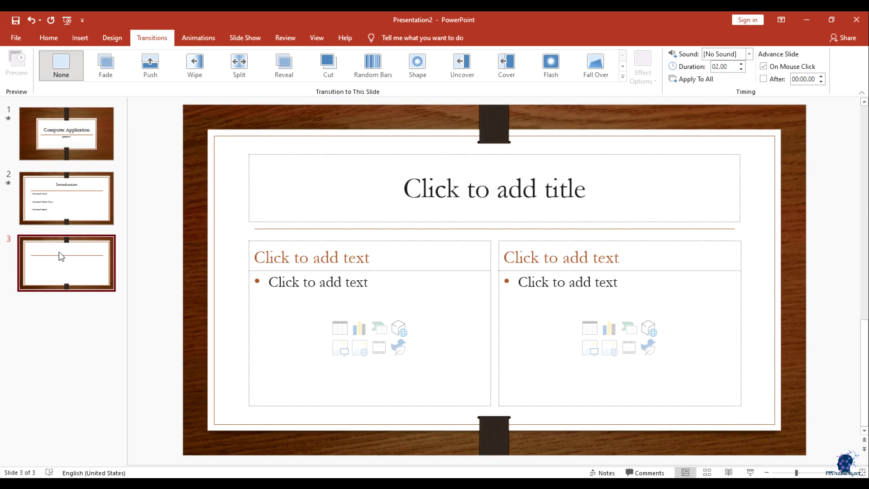
Step: Check each slide's transition settings, including the title slide's Random Bars, ending on Introduction
{"action": "left_click", "coordinate": [57, 203]}
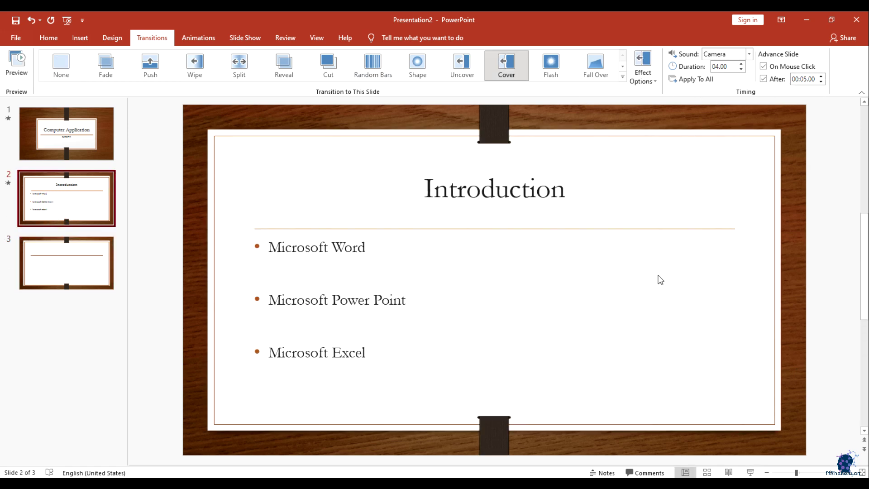
{"action": "left_click", "coordinate": [105, 267]}
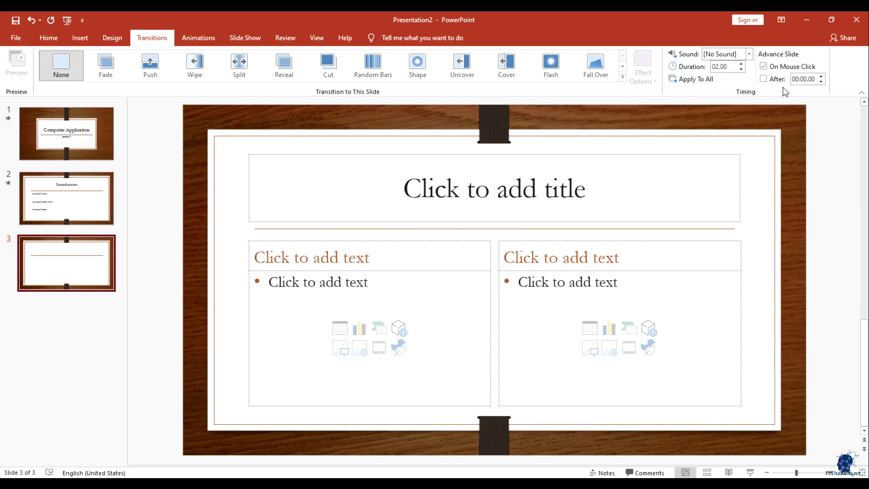
{"action": "left_click", "coordinate": [64, 188]}
{"action": "left_click", "coordinate": [64, 131]}
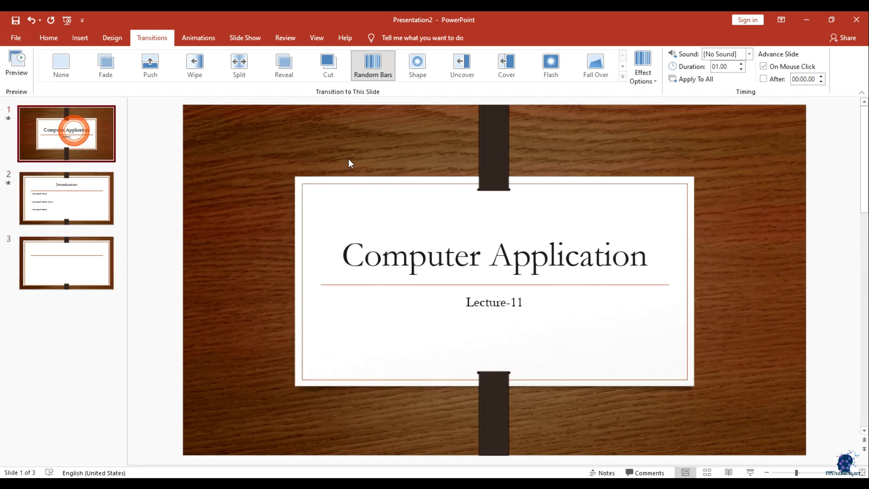
{"action": "left_click", "coordinate": [63, 195]}
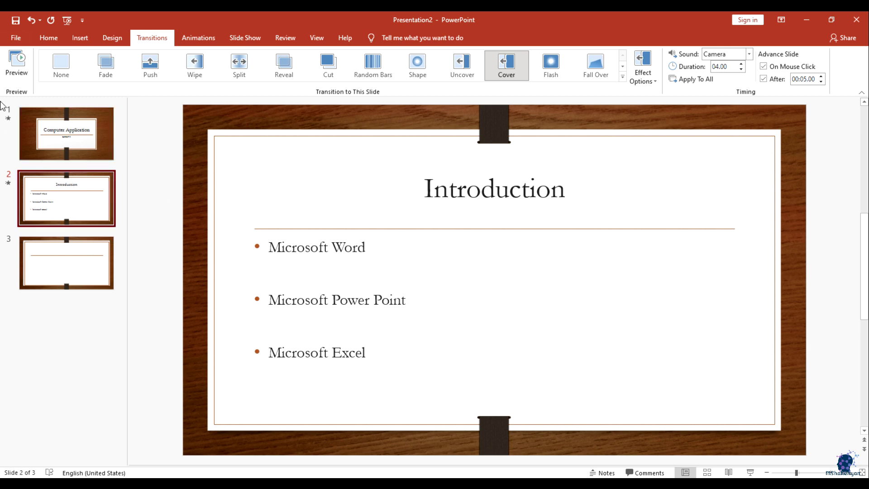
Step: Preview the Cover transition and view its direction options without changing them
{"action": "left_click", "coordinate": [20, 61]}
{"action": "left_click", "coordinate": [165, 34]}
{"action": "left_click", "coordinate": [644, 77]}
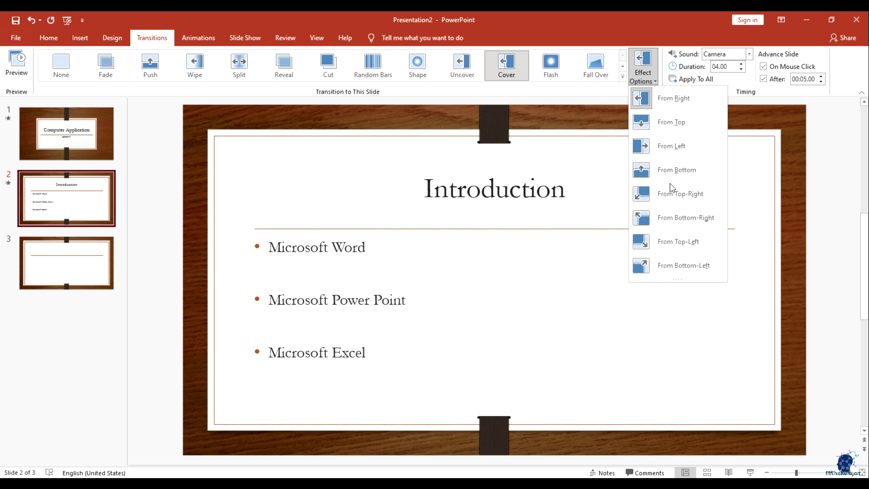
{"action": "mouse_move", "coordinate": [677, 278]}
{"action": "left_mouse_down"}
{"action": "mouse_move", "coordinate": [677, 302]}
{"action": "mouse_move", "coordinate": [677, 279]}
{"action": "left_mouse_up"}
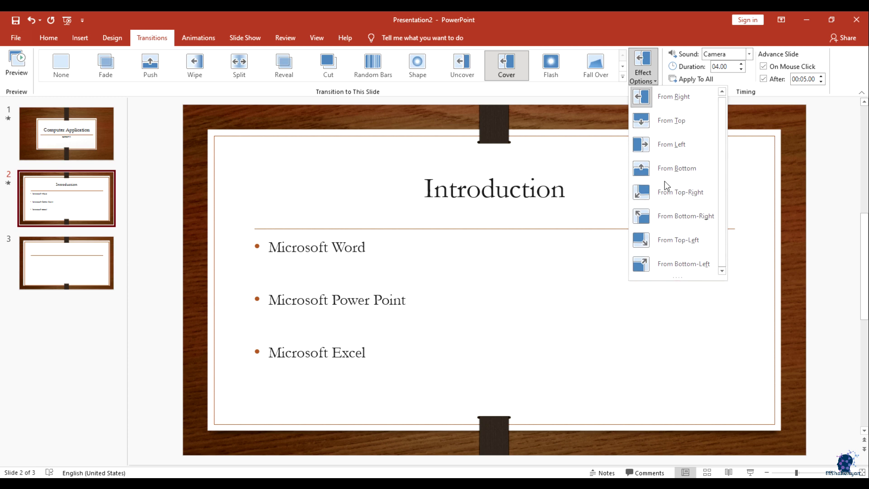
{"action": "left_click", "coordinate": [652, 84]}
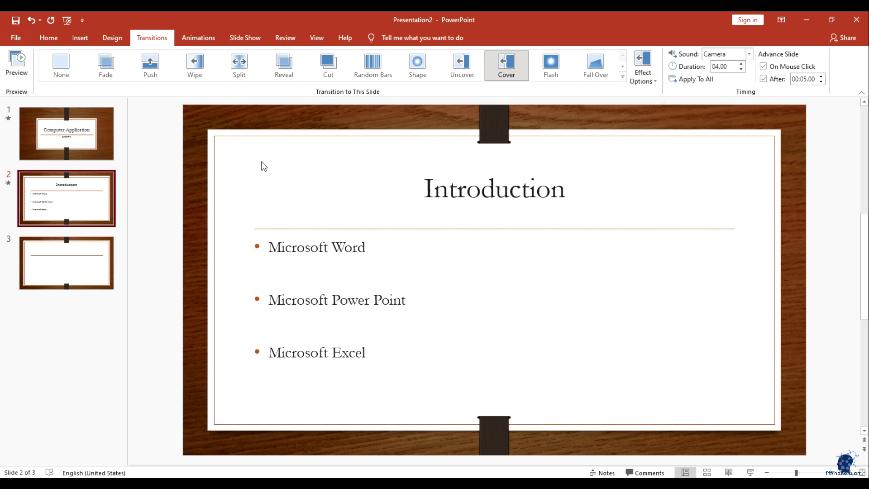
Step: Look through the Home, Design and Transitions ribbons, then go to the Computer Application title slide
{"action": "left_click", "coordinate": [54, 37]}
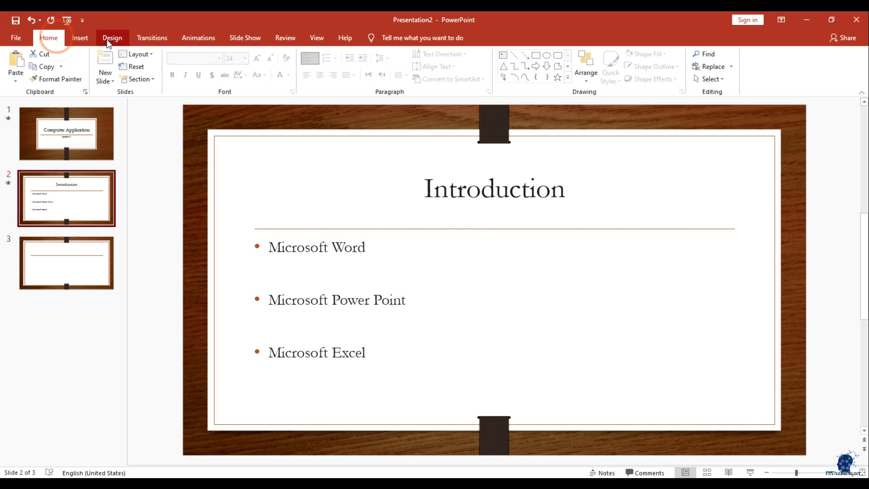
{"action": "left_click", "coordinate": [111, 38]}
{"action": "left_click", "coordinate": [145, 38]}
{"action": "left_click", "coordinate": [121, 38]}
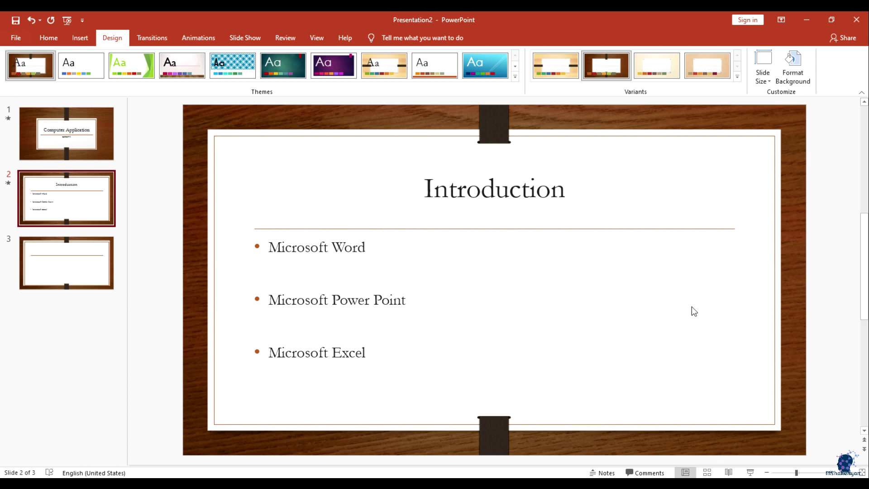
{"action": "left_click", "coordinate": [48, 38]}
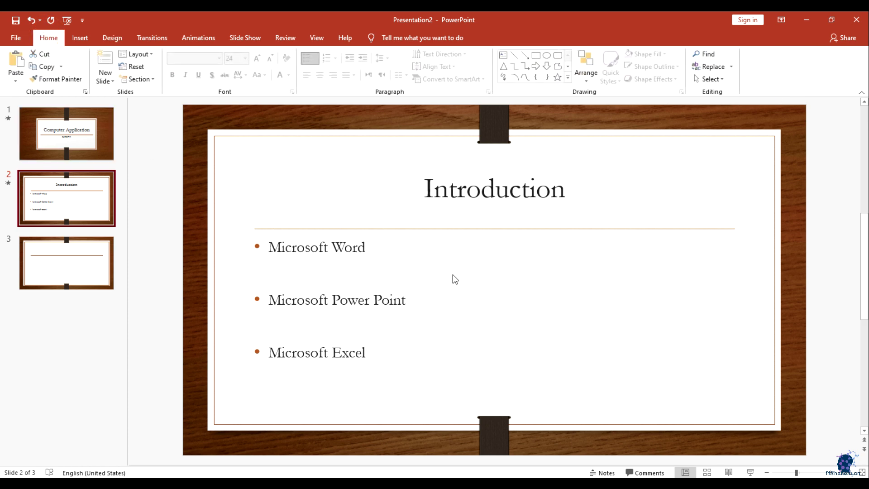
{"action": "key", "text": "Page_Up"}
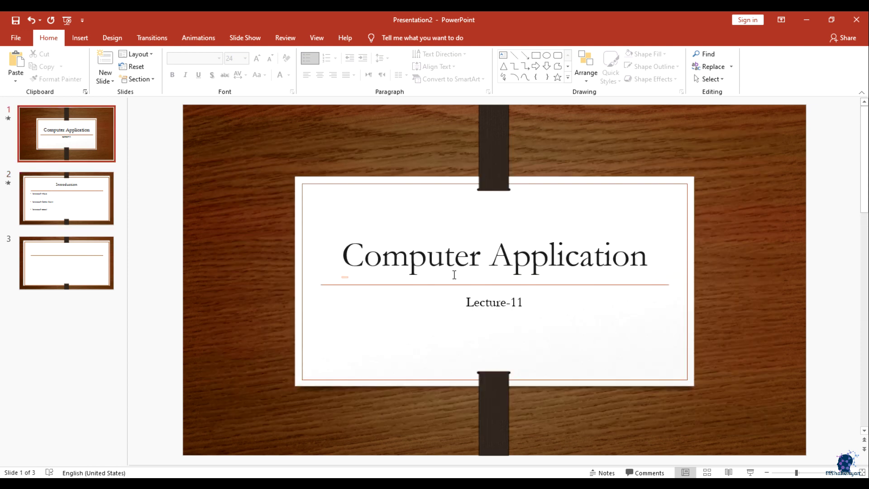
Step: Delete the empty Comparison slide 3, leaving a two-slide deck
{"action": "left_click", "coordinate": [84, 260]}
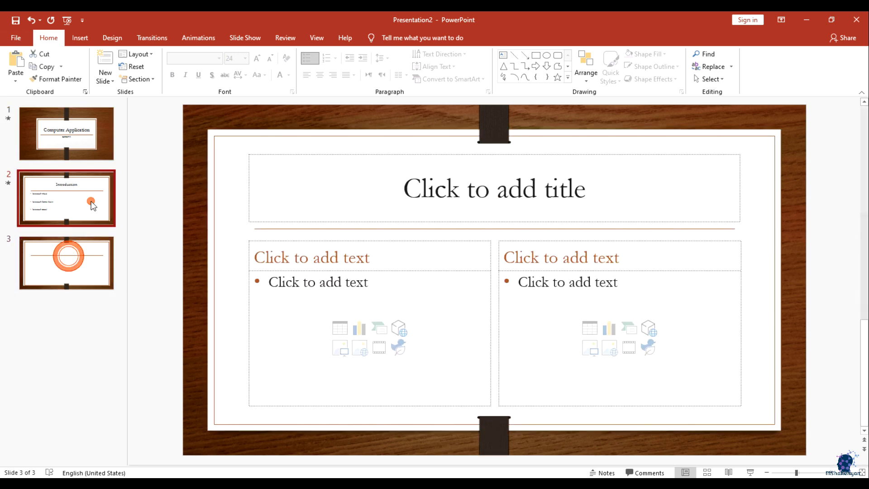
{"action": "key", "text": "Delete"}
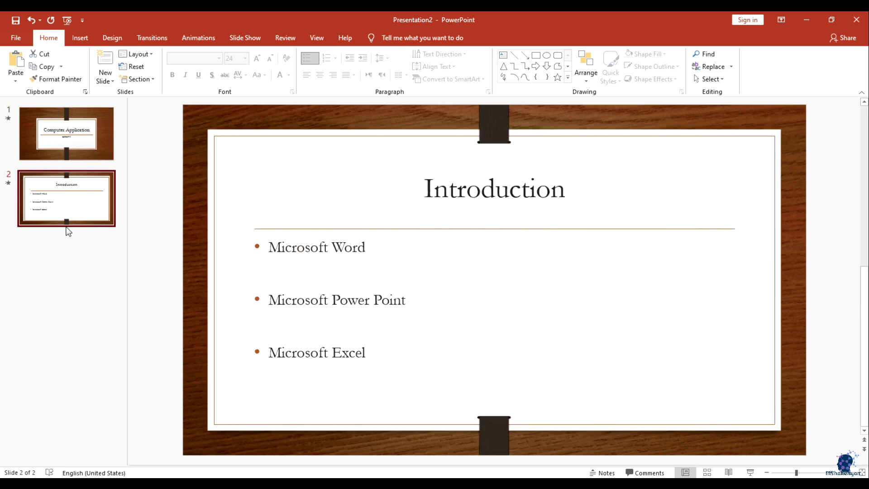